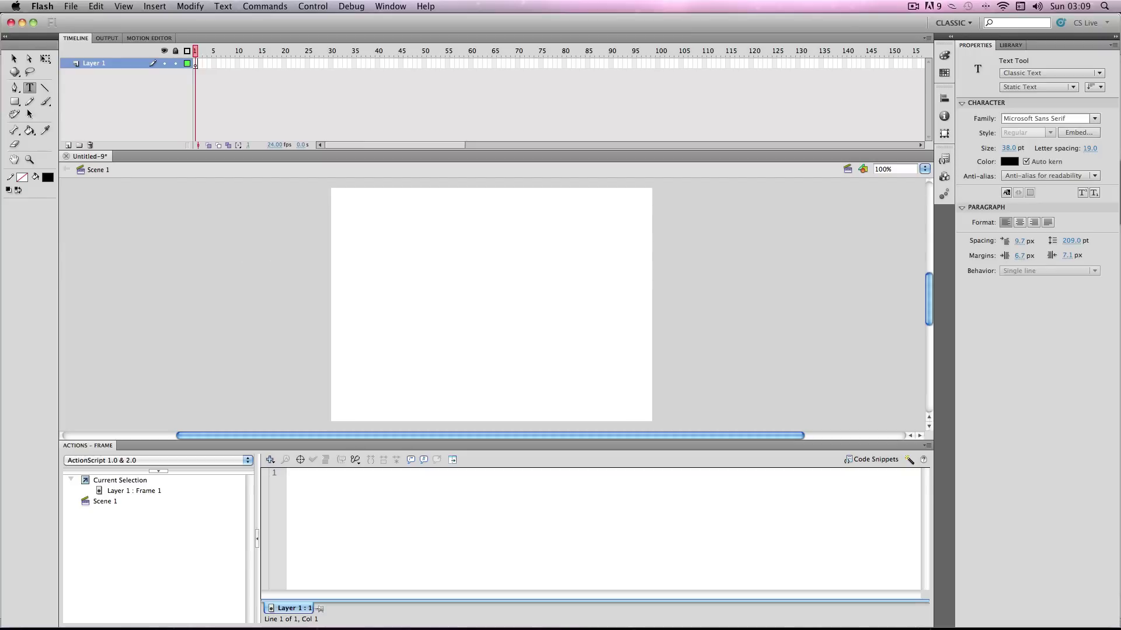
Drag out a 424 × 47 px text box at X 76, Y 40 near the stage top.
drag(375, 212, 623, 244)
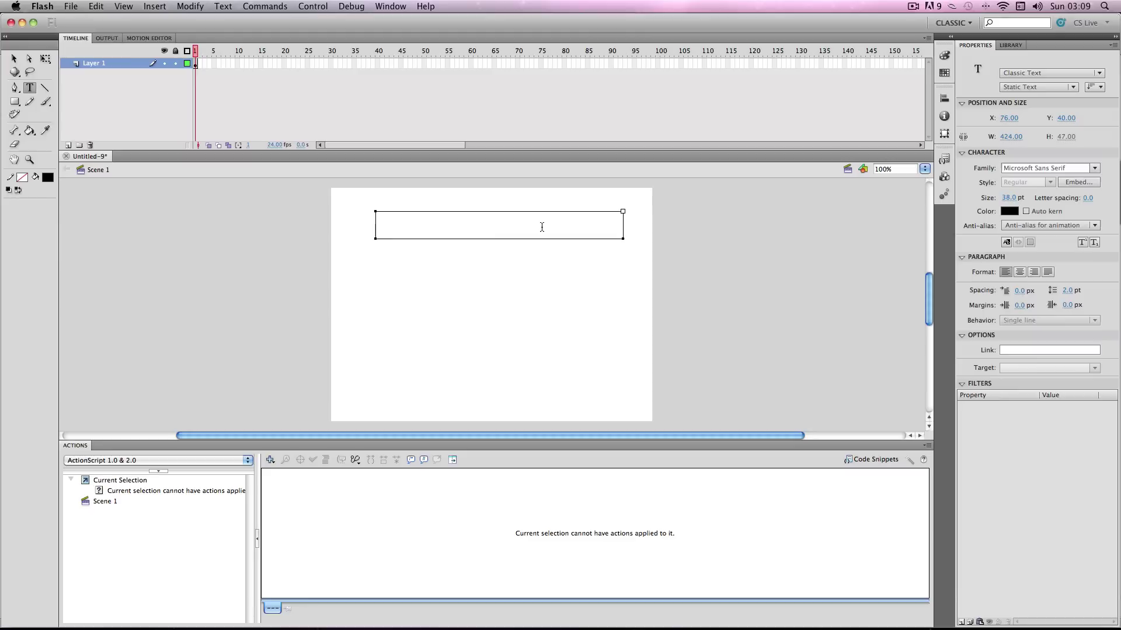
Change the text box from Static Text to Input Text with Password behavior.
click(1013, 88)
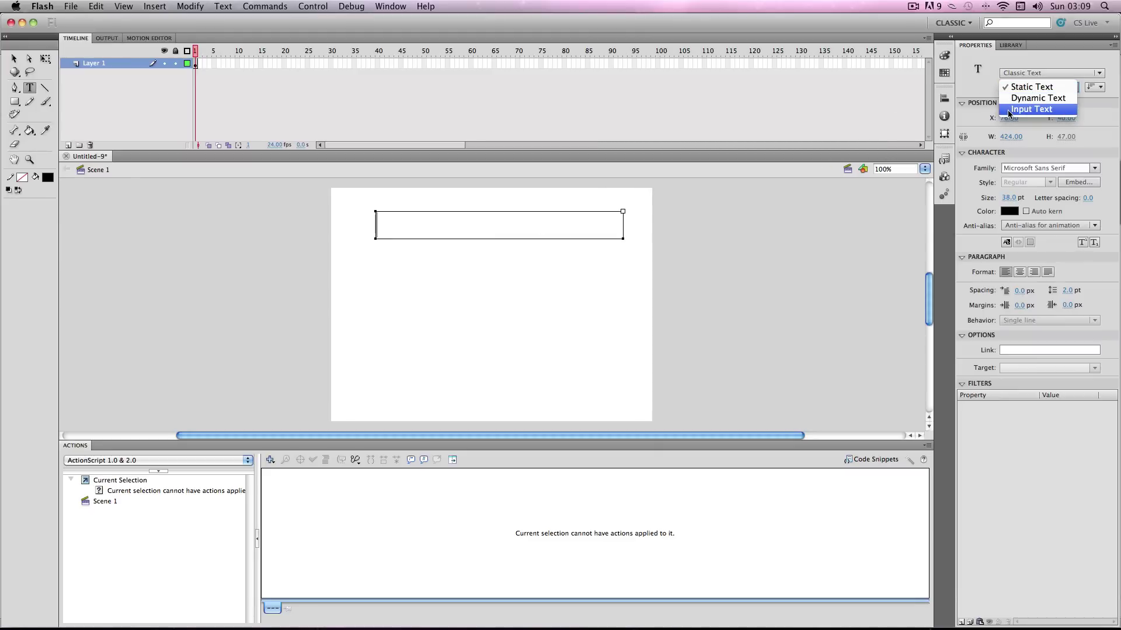
click(1011, 110)
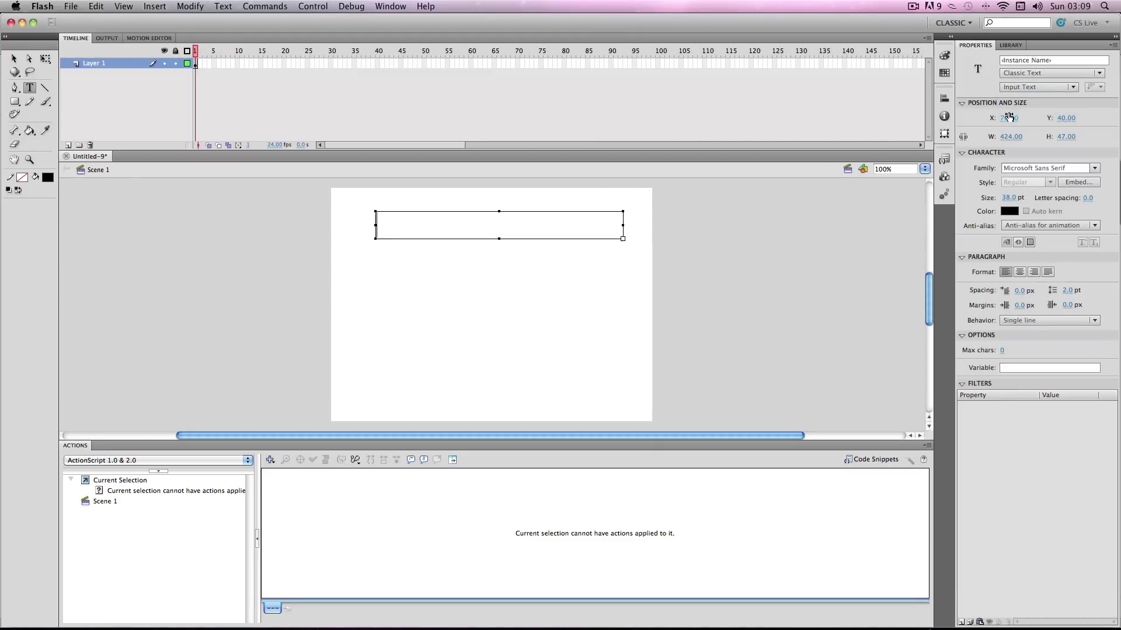
click(1007, 322)
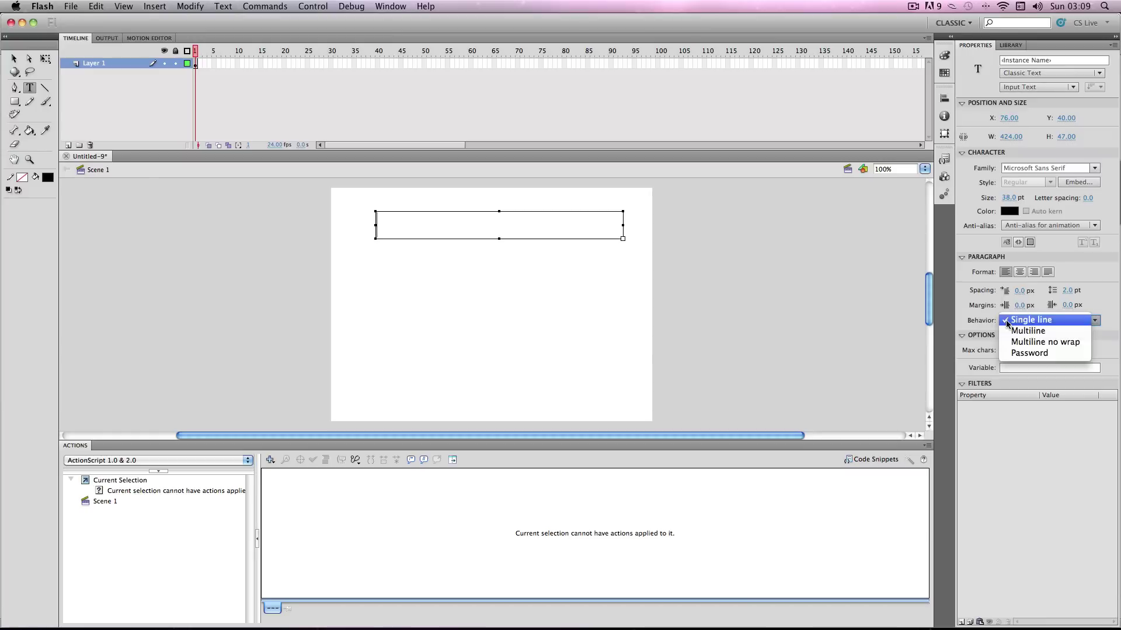
click(1013, 354)
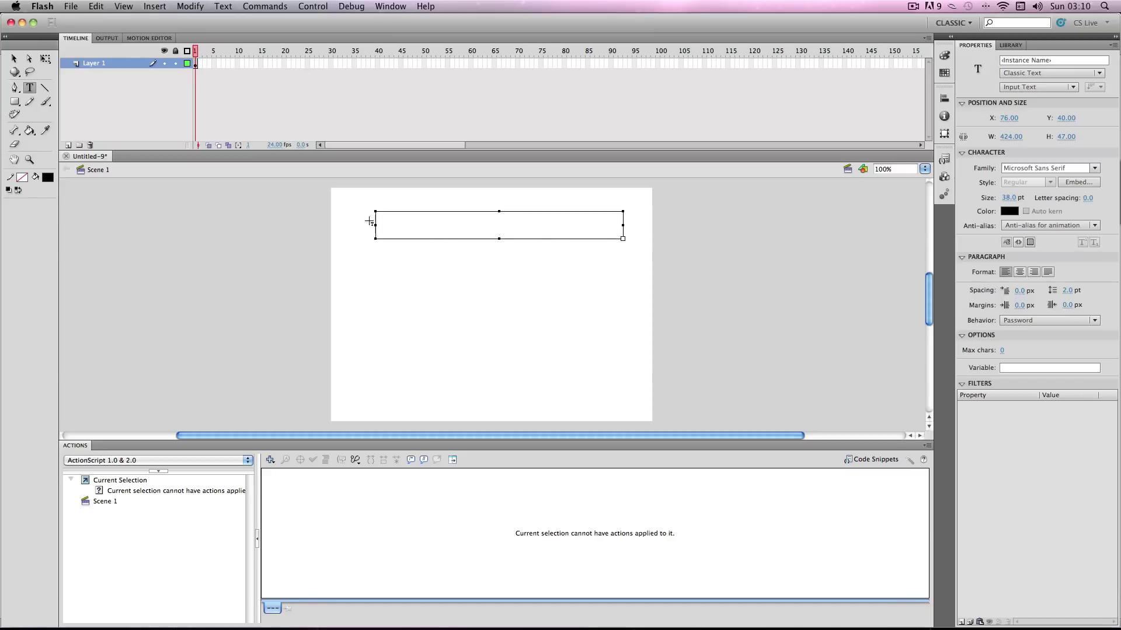
click(1023, 321)
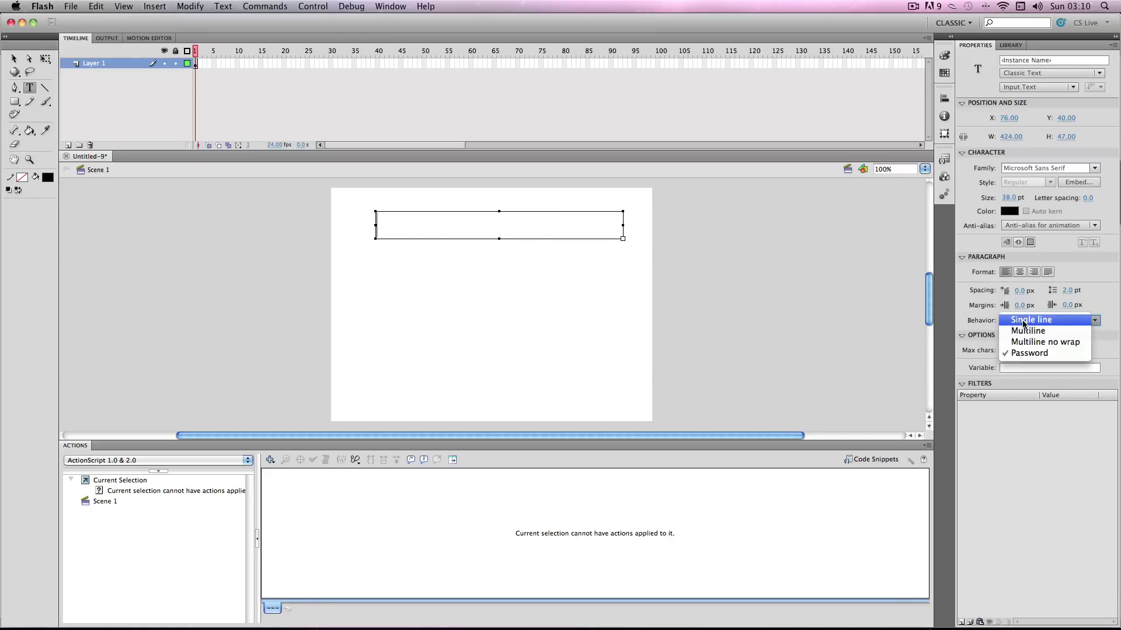
click(1027, 354)
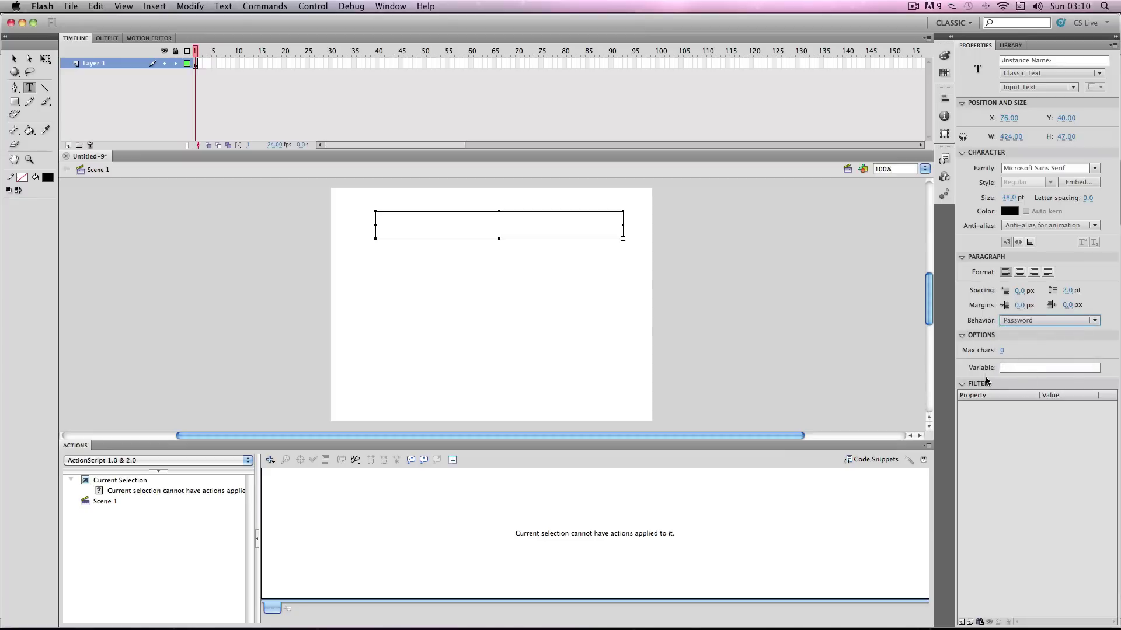
Set the password field's Variable name to 'pass'.
click(1008, 369)
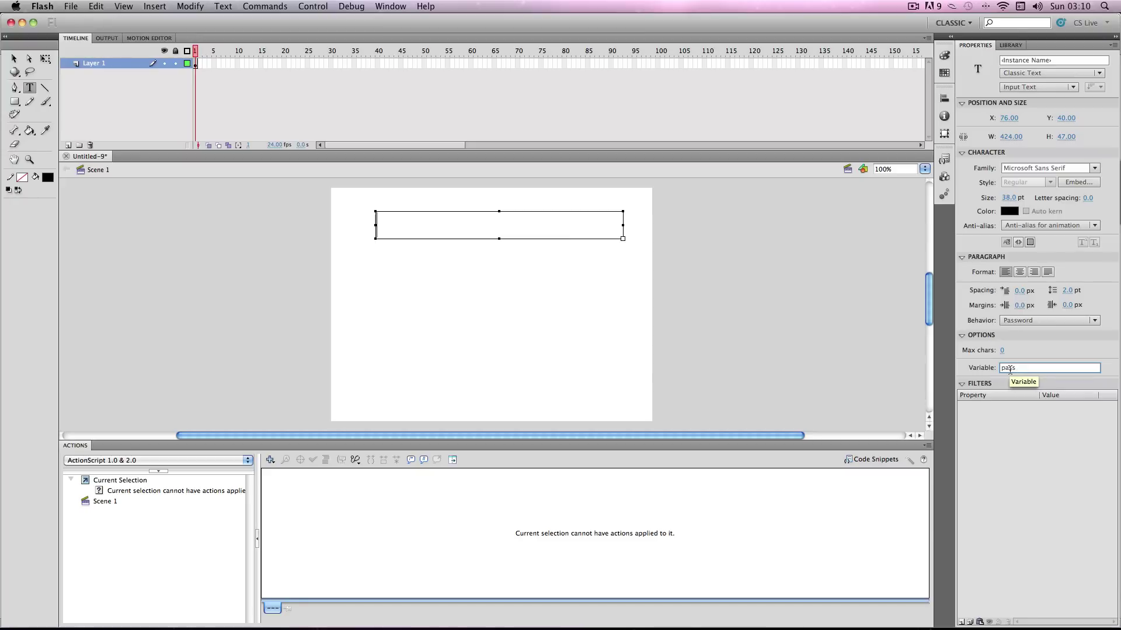
key(Return)
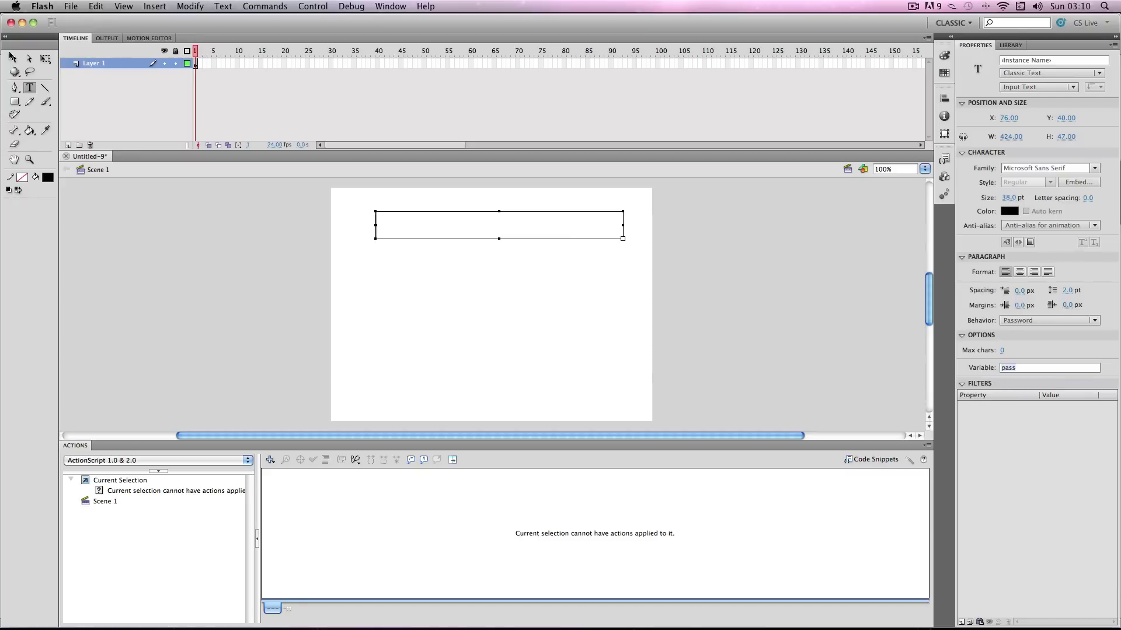
click(14, 58)
click(30, 88)
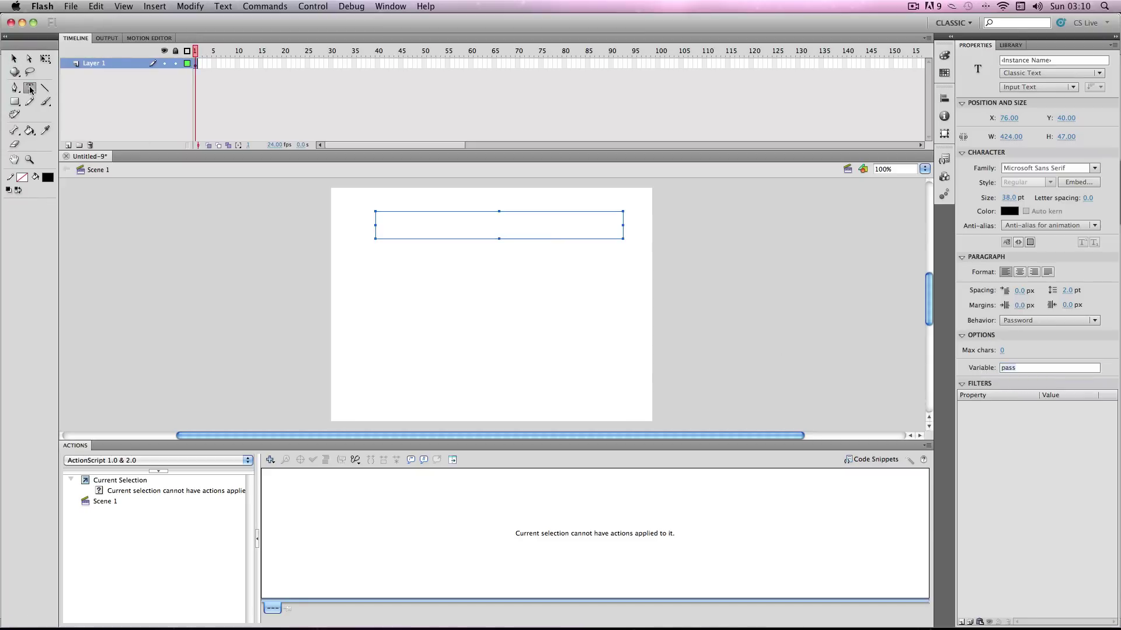
click(391, 227)
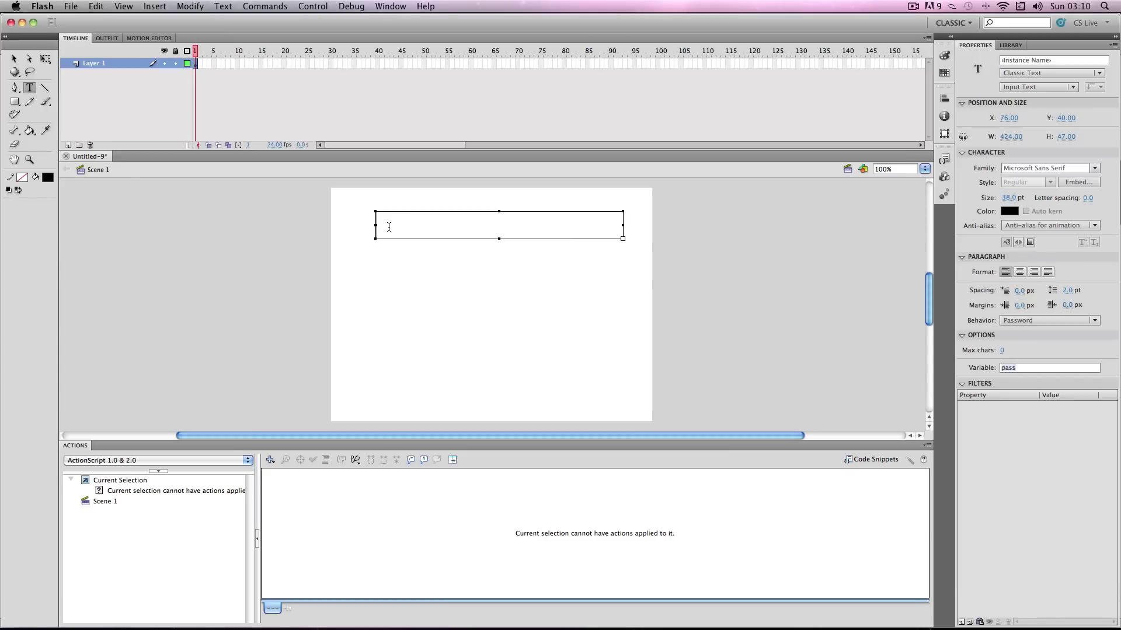
text(qwertyuiop)
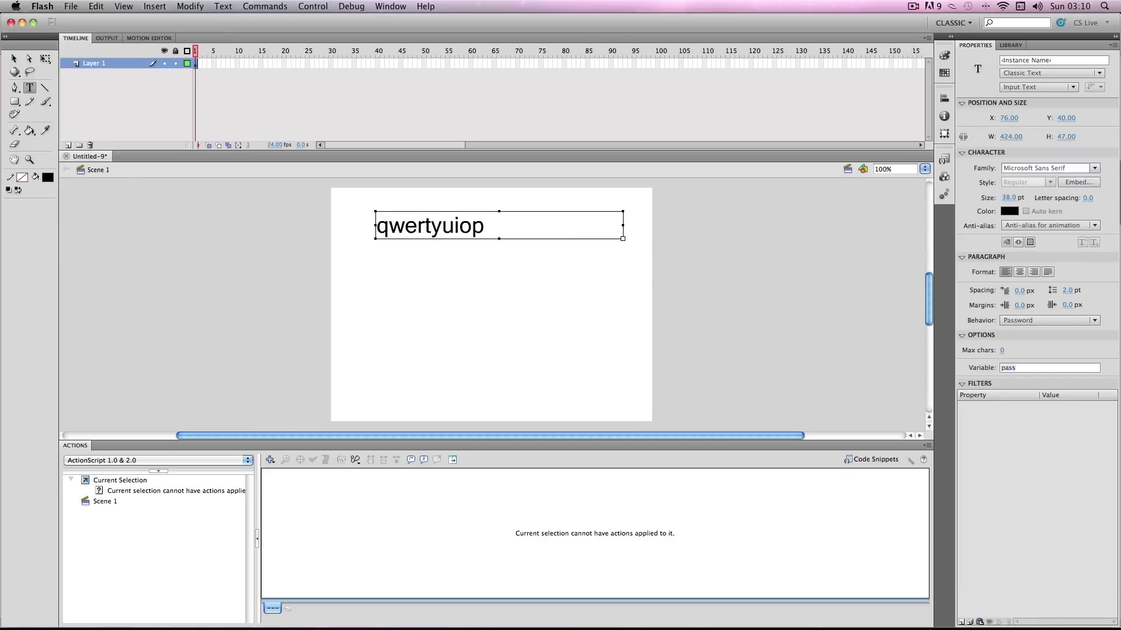
text(asdfghjkl)
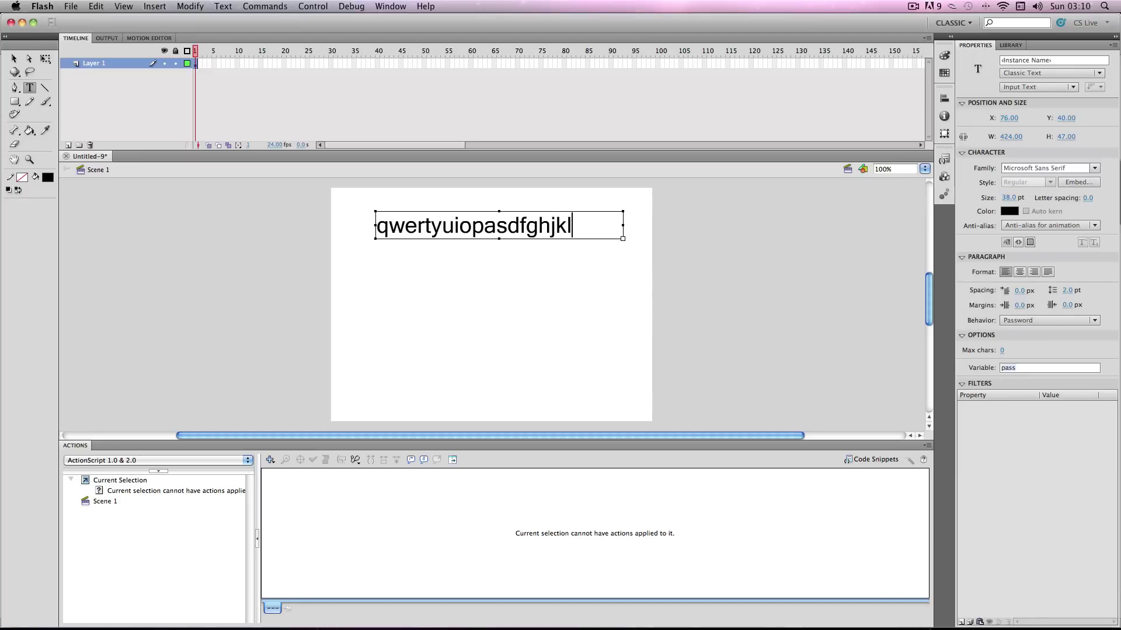
text(zxcvbnm)
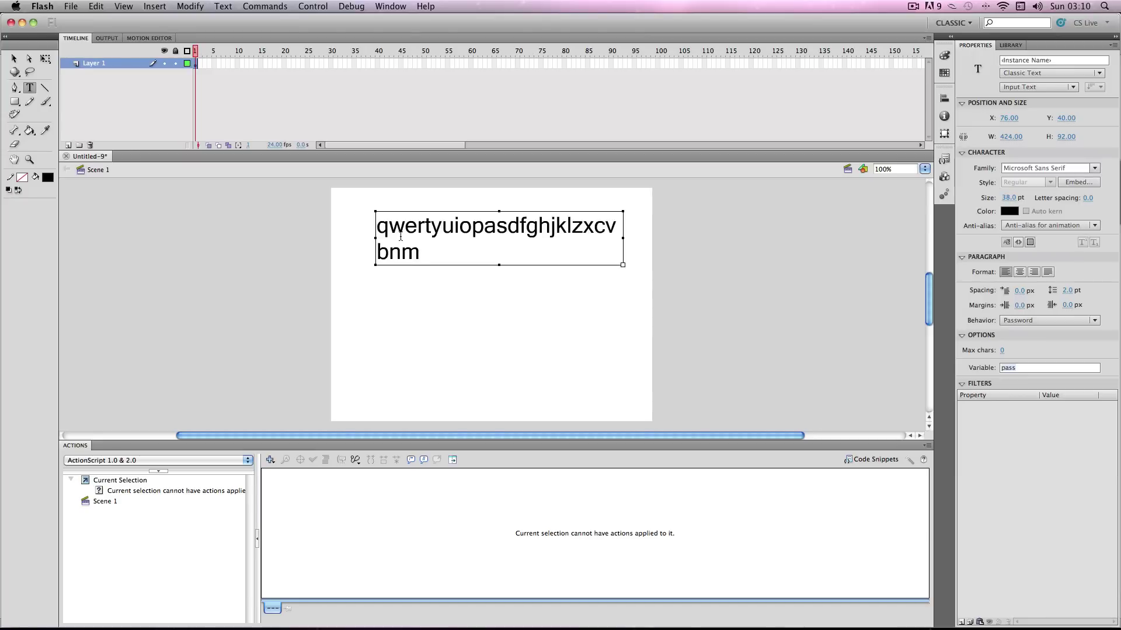
text(1234567890)
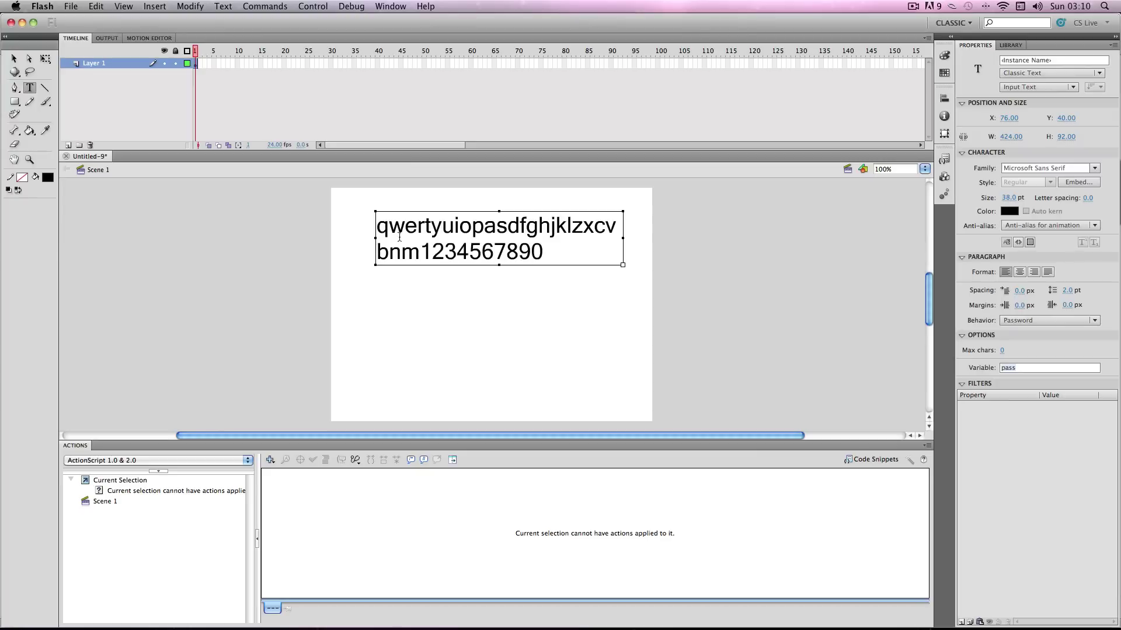
click(14, 58)
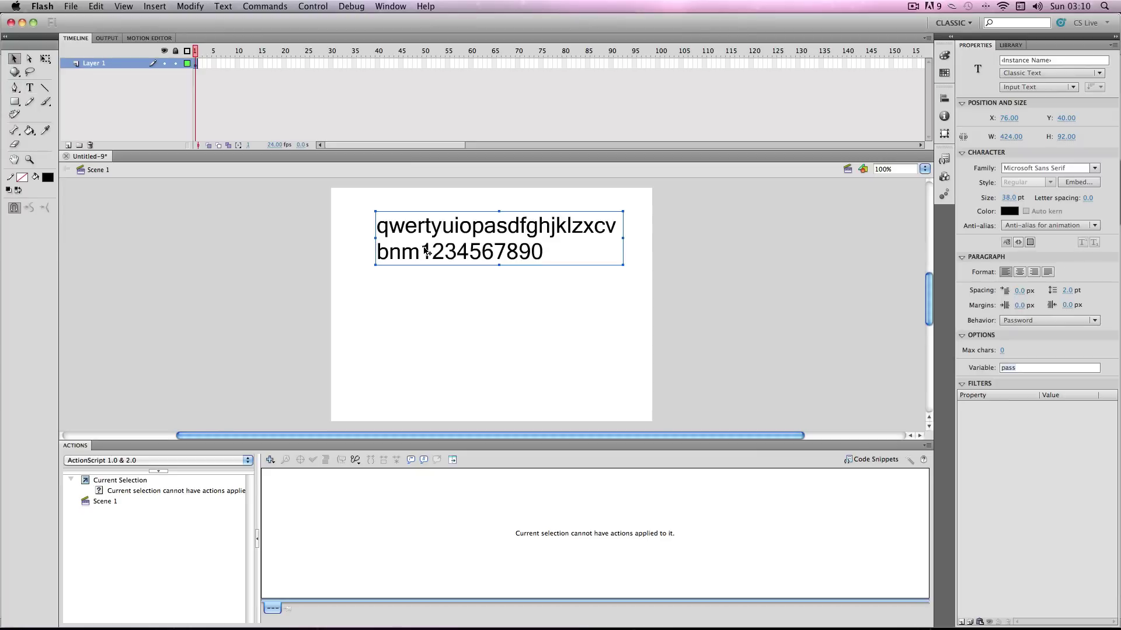
click(1078, 185)
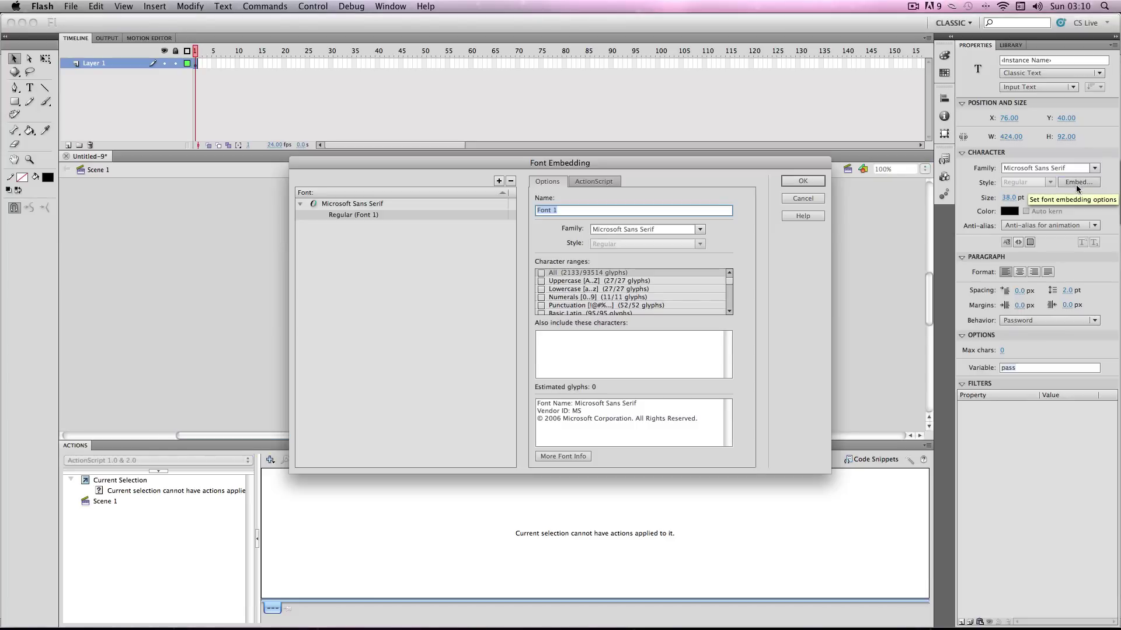
click(541, 272)
click(802, 181)
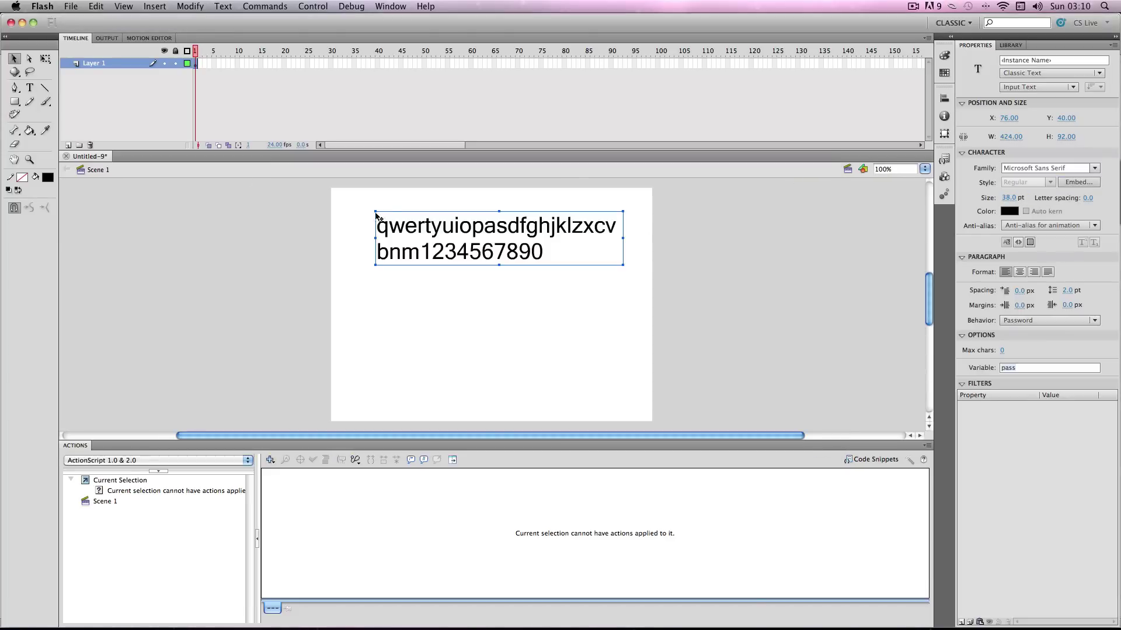
Delete the sample text and shrink the field back to 47 px high.
click(29, 88)
drag(557, 253, 348, 218)
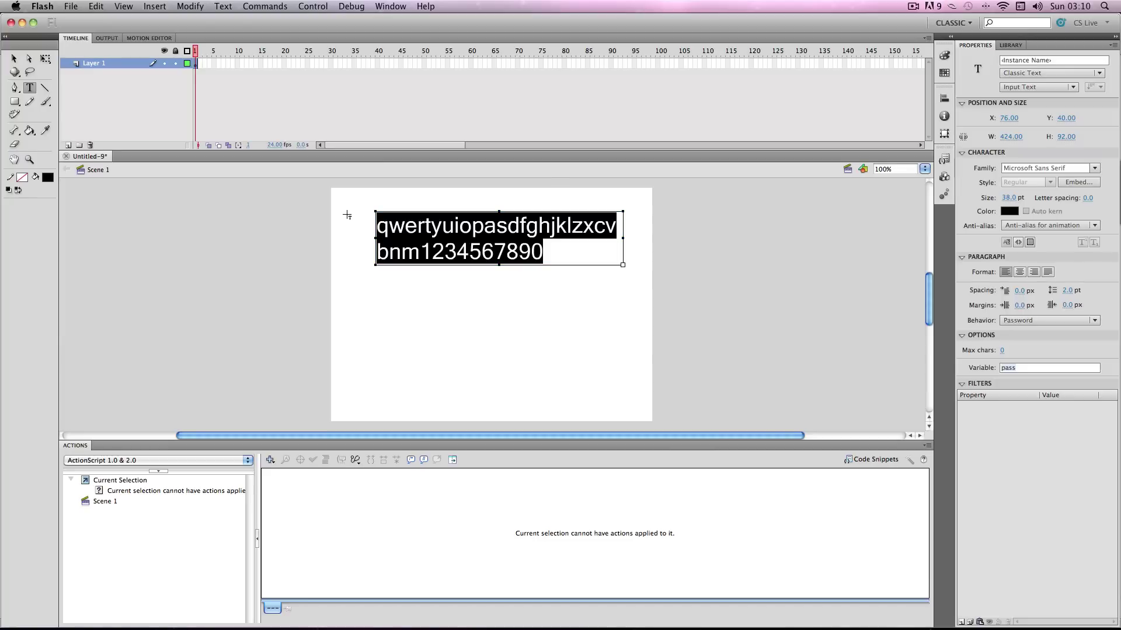
key(BackSpace)
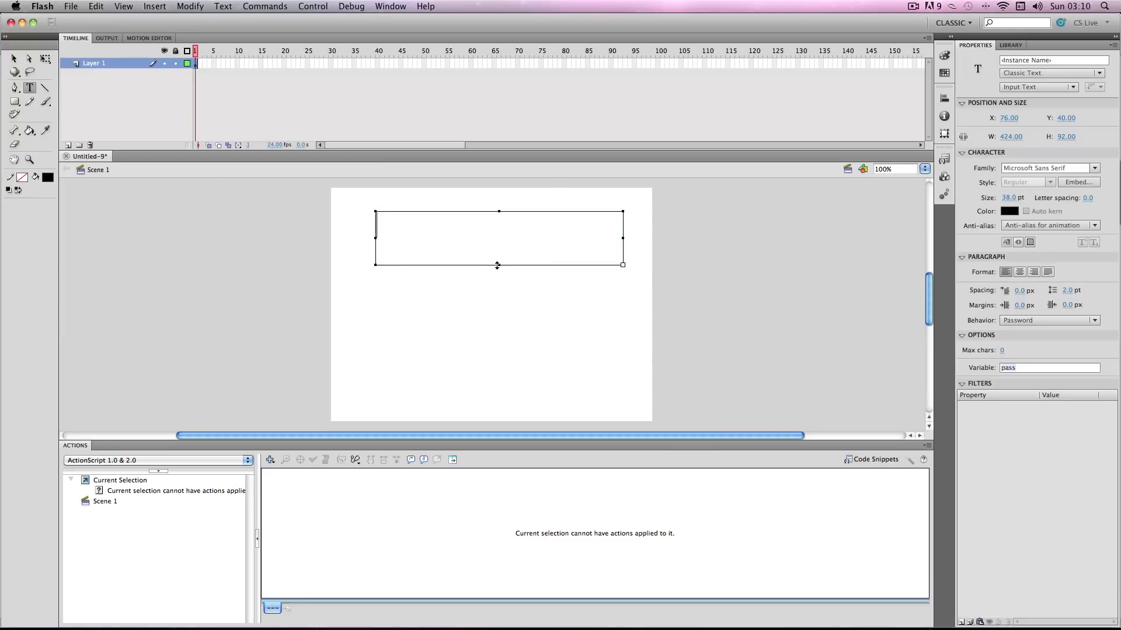
drag(497, 265, 499, 231)
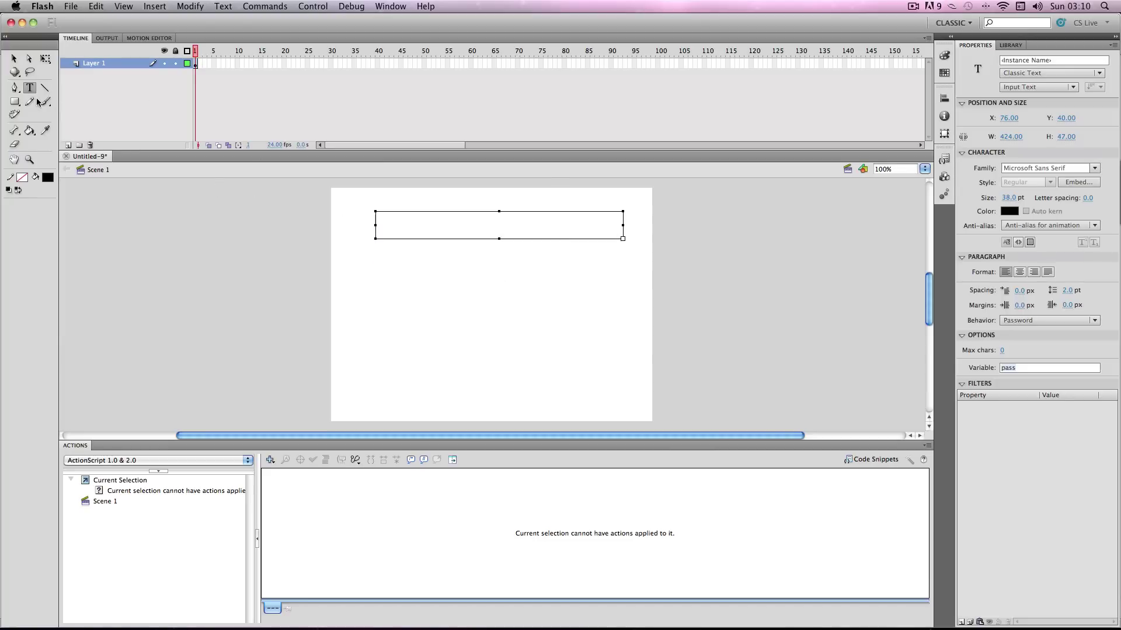
key(r)
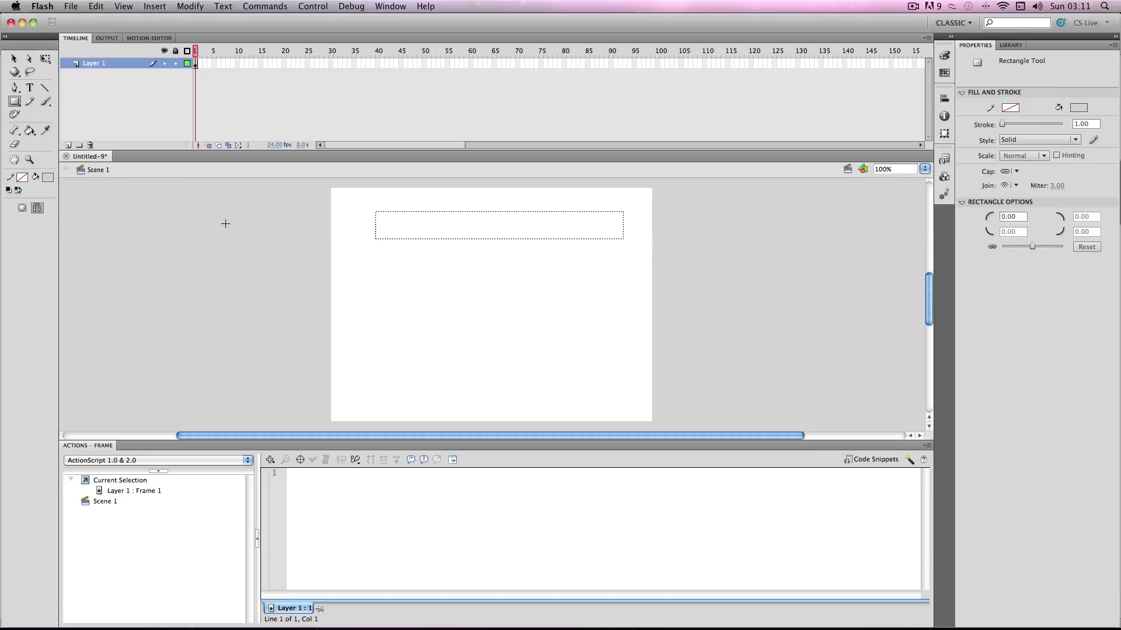
Draw a dark grey (#666666) rectangle exactly over the password field's outline.
click(49, 182)
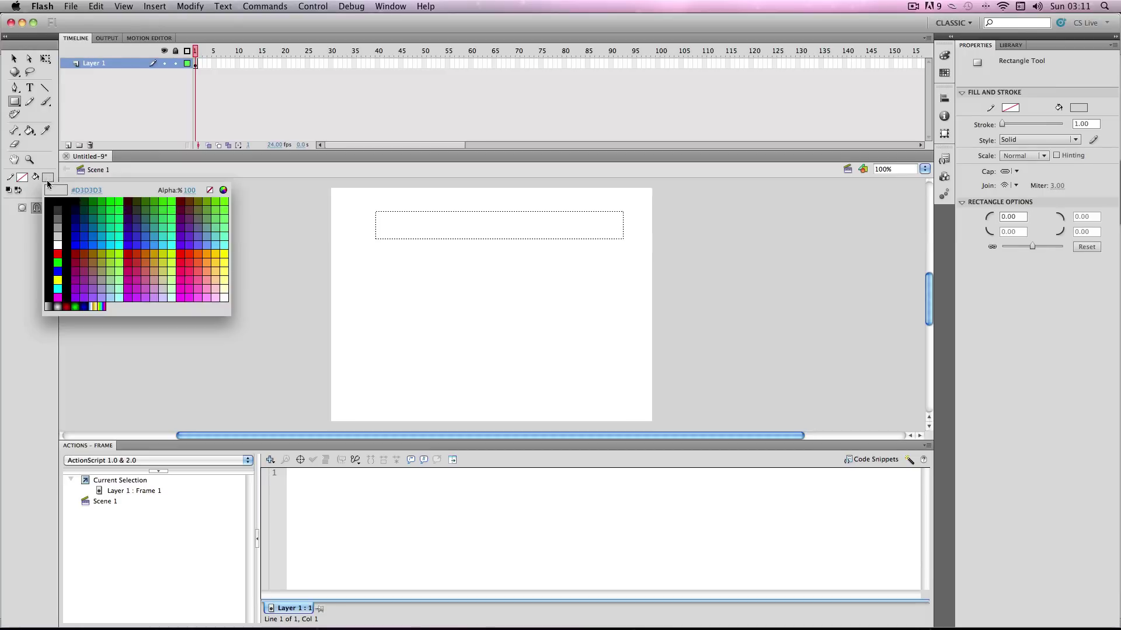
click(57, 220)
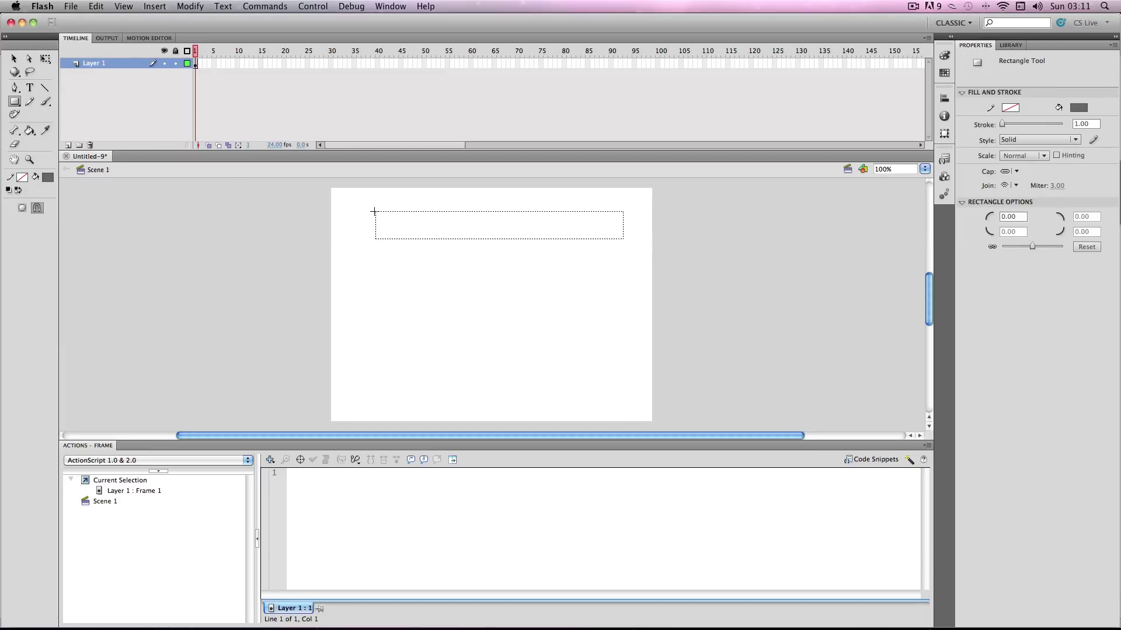
drag(375, 210, 622, 240)
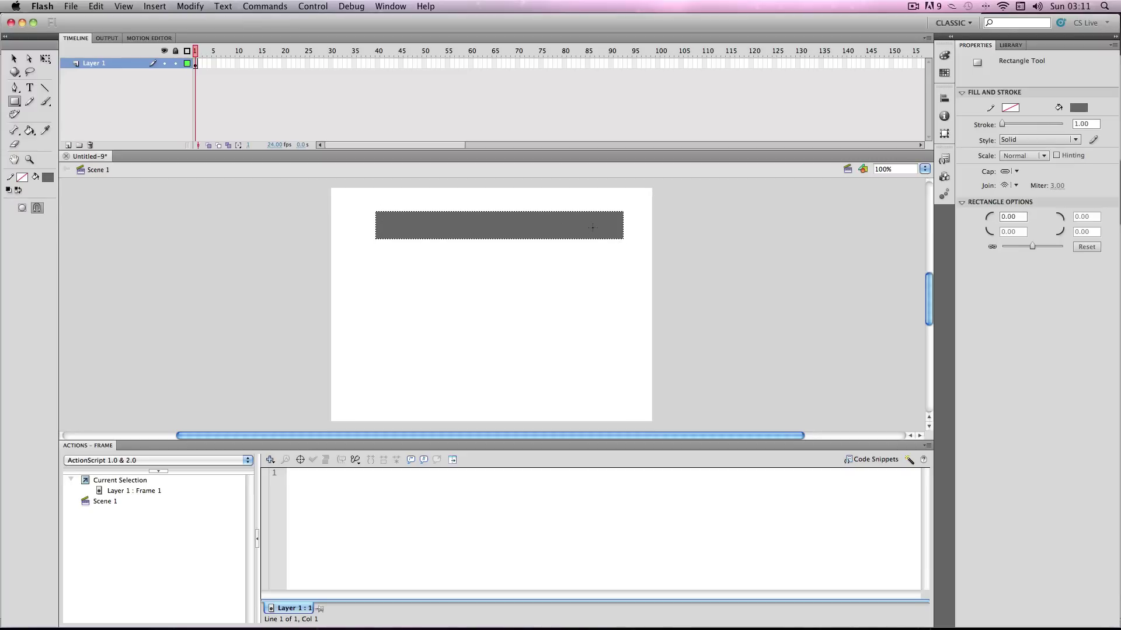
Draw a lighter grey 154 × 69 px rectangle below the input field and select it.
click(13, 59)
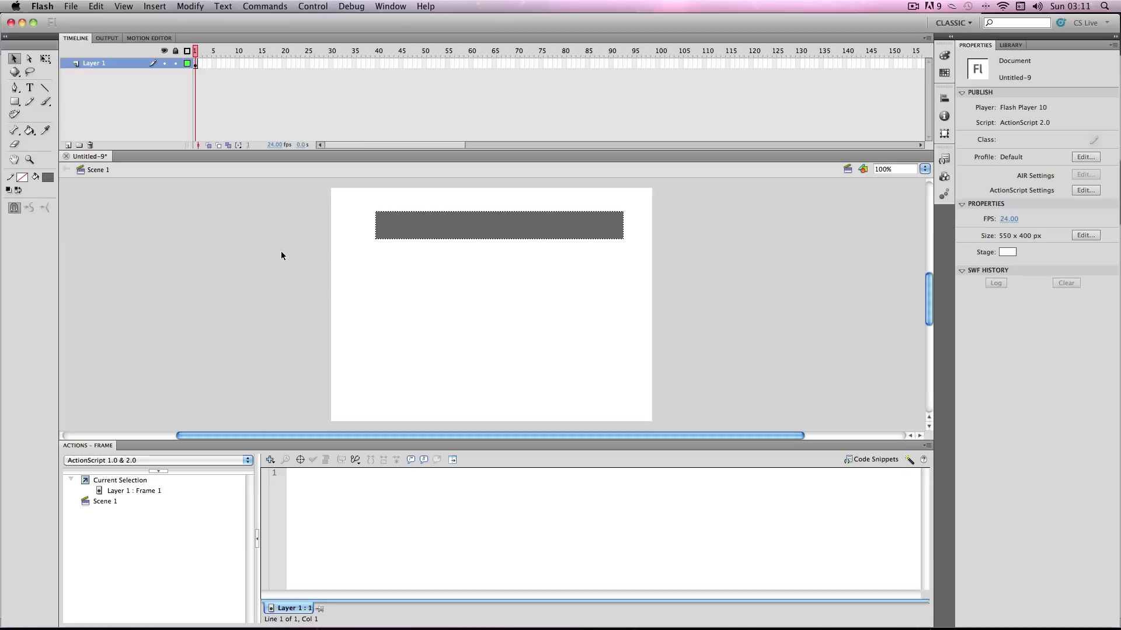
drag(19, 102, 41, 98)
click(48, 177)
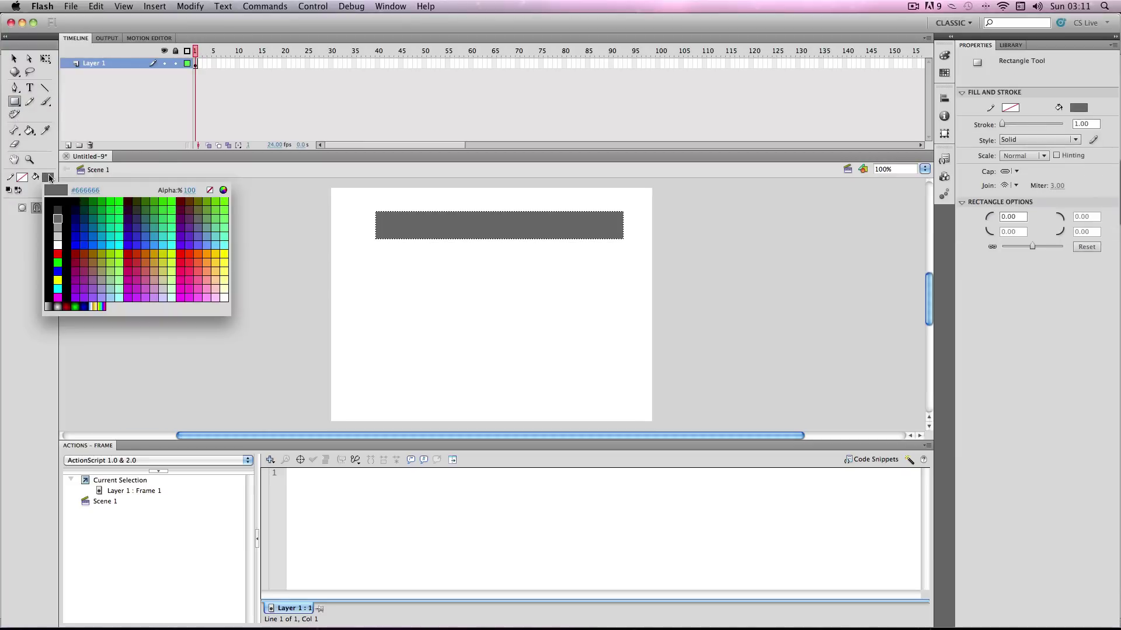
click(57, 226)
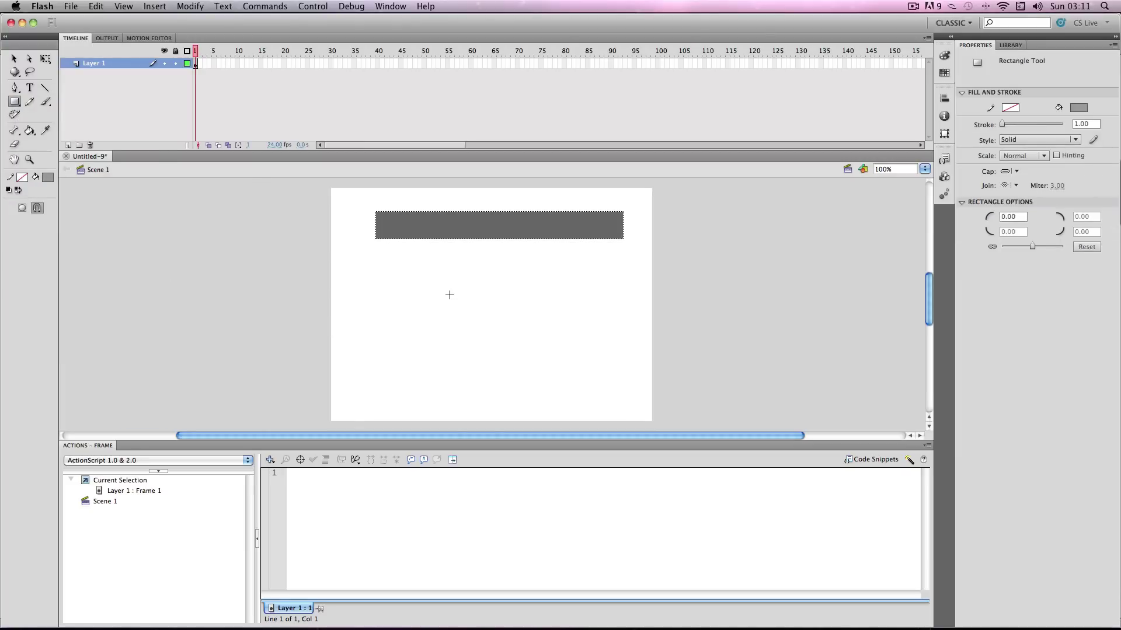
drag(444, 292, 533, 332)
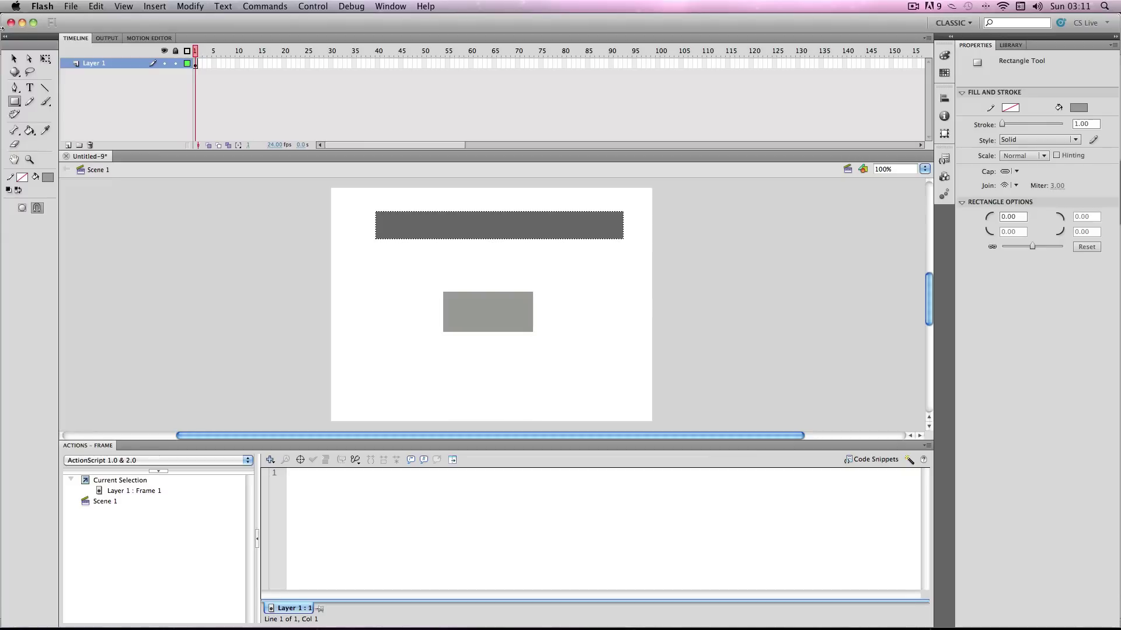
click(11, 60)
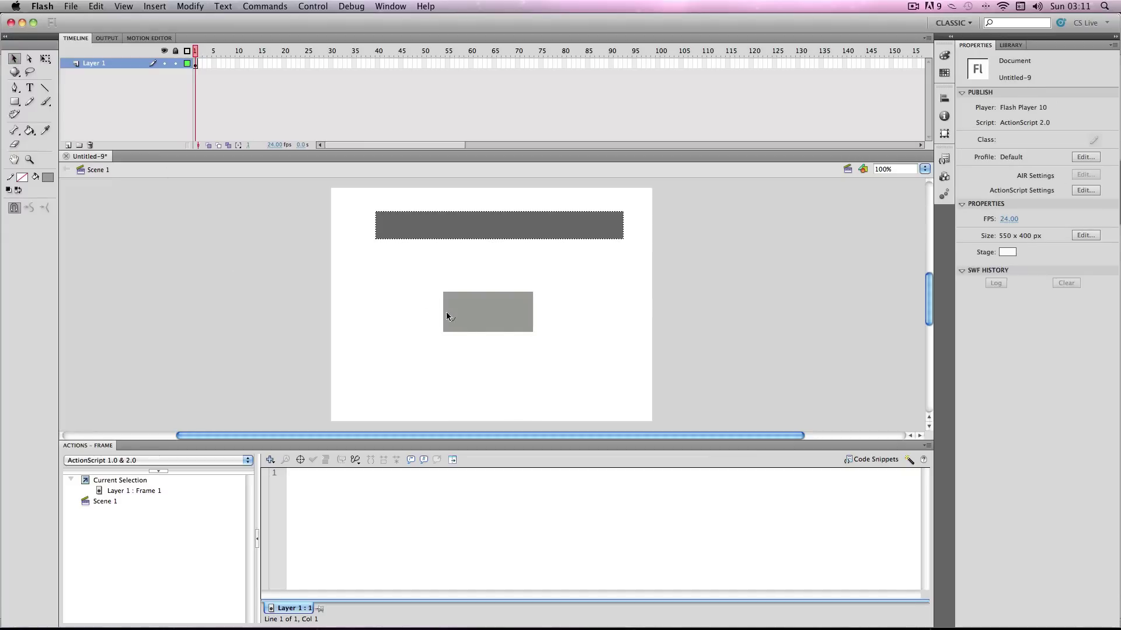
click(494, 330)
Convert the rectangle to a button symbol and add Layer 2 inside it.
key(F8)
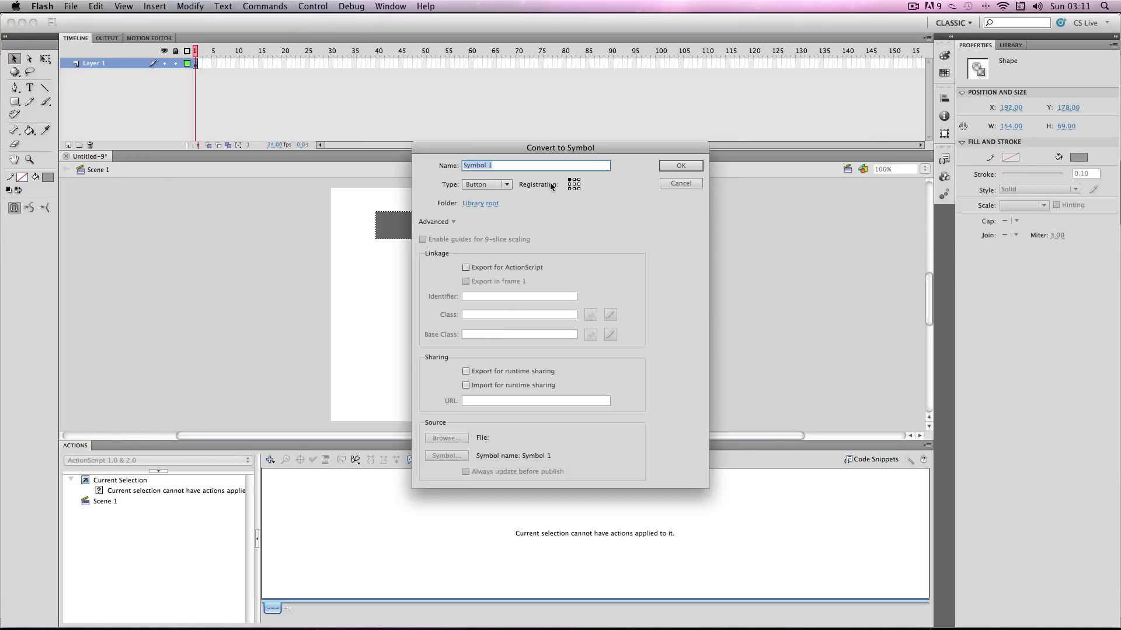
click(681, 165)
double_click(510, 318)
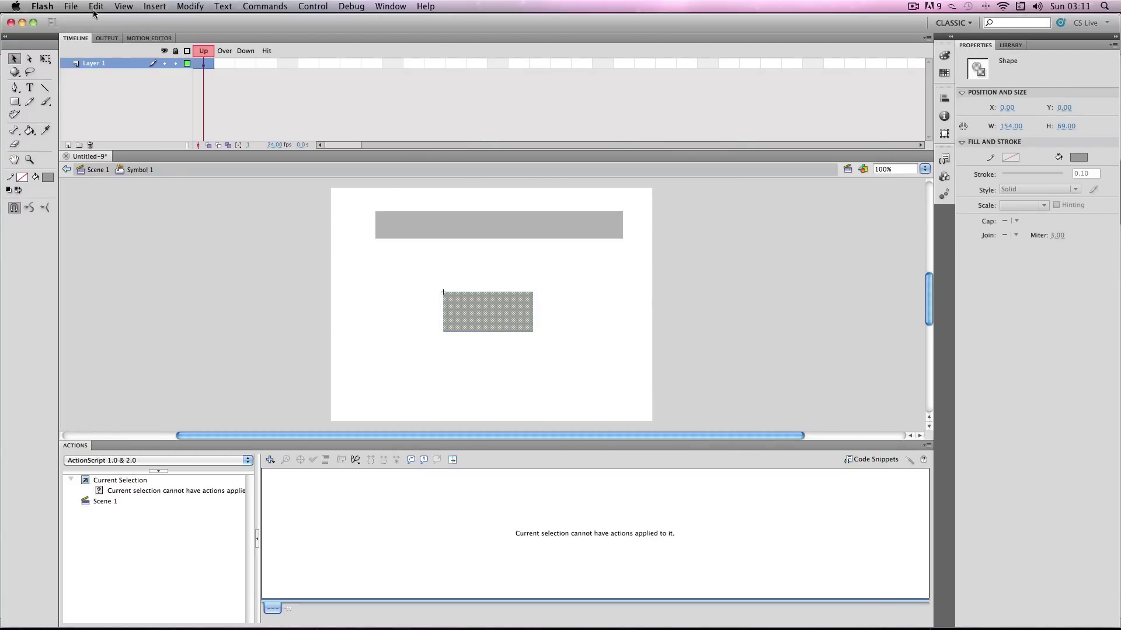
right_click(122, 63)
click(154, 108)
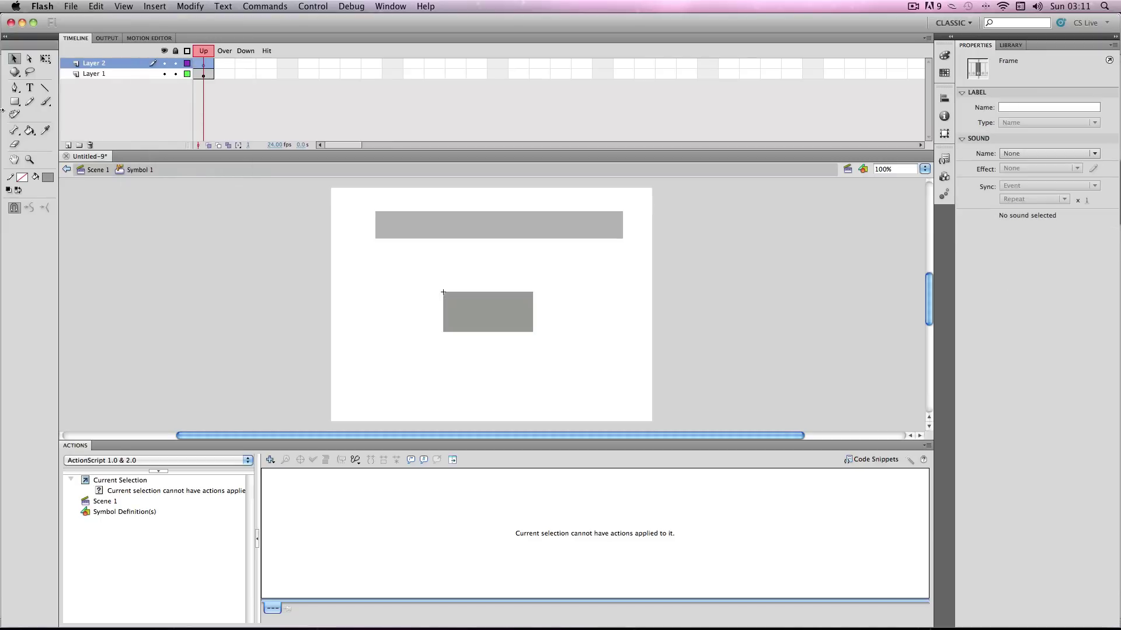
Type a black 'enter' label on the button.
click(30, 88)
click(47, 179)
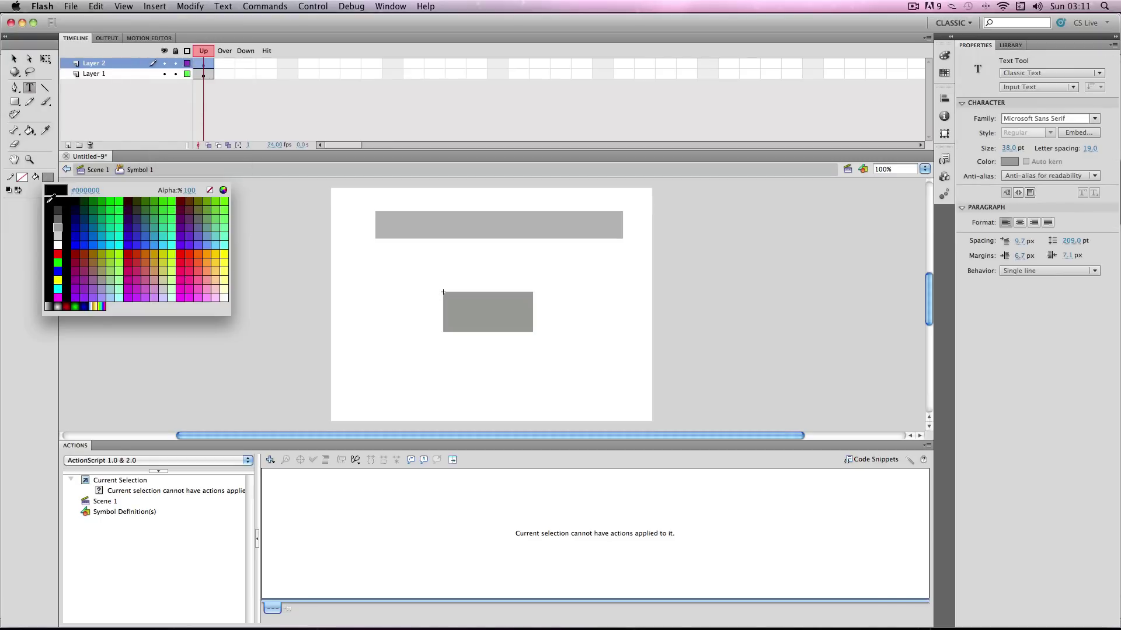
click(50, 198)
click(467, 310)
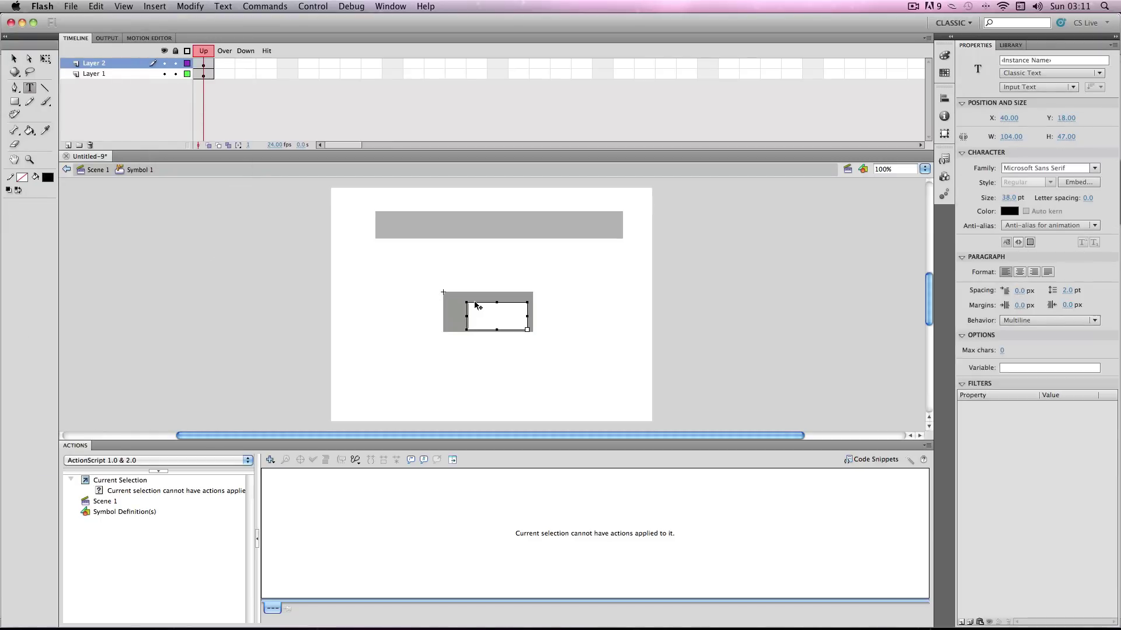
text(enter)
Make the enter label Static Text, nudge it left, and return to Scene 1.
click(14, 58)
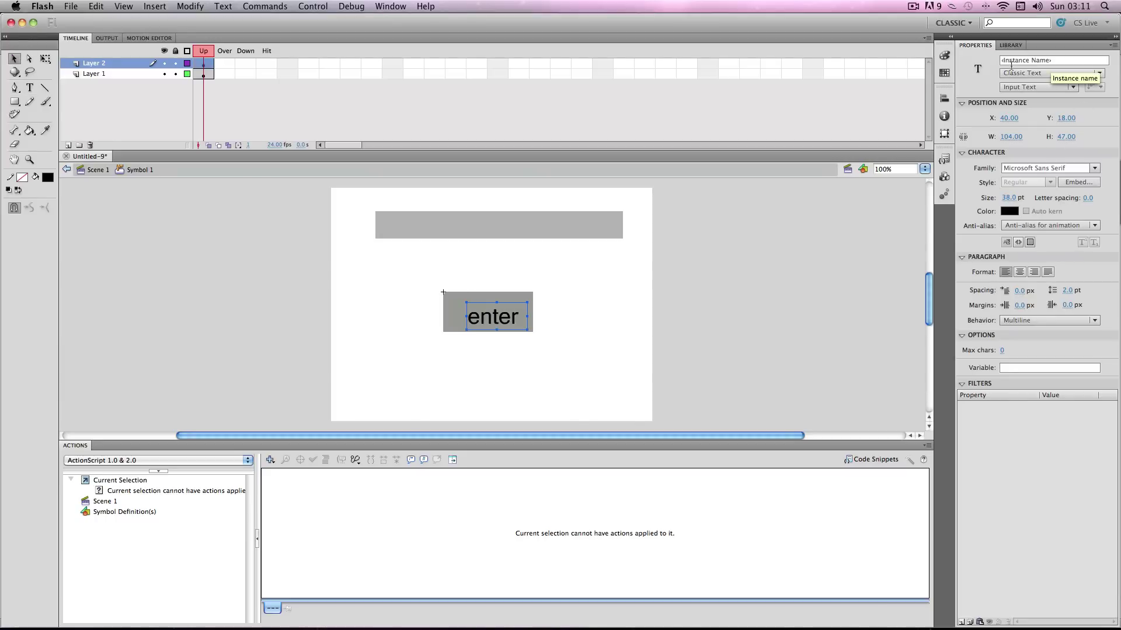
click(1008, 87)
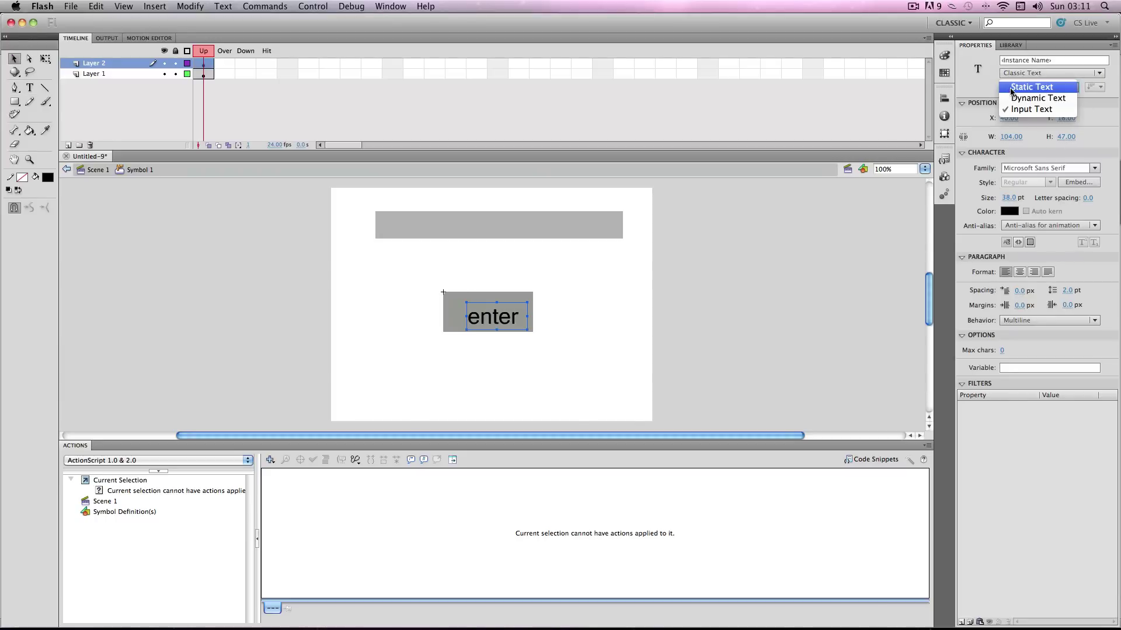
click(1019, 77)
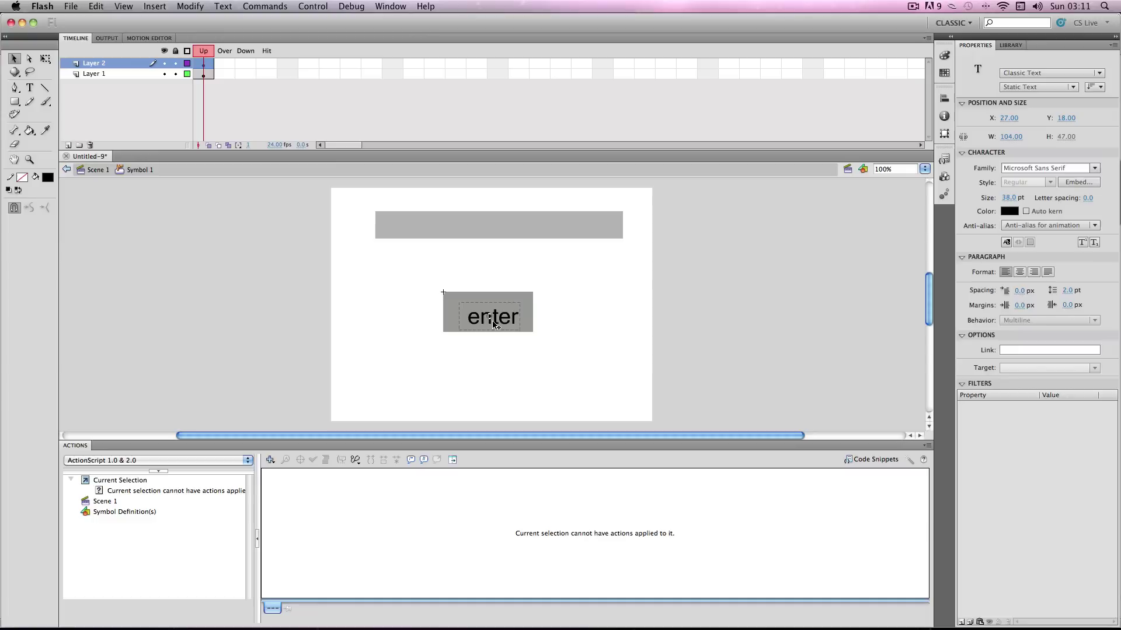
drag(502, 322, 495, 323)
click(364, 282)
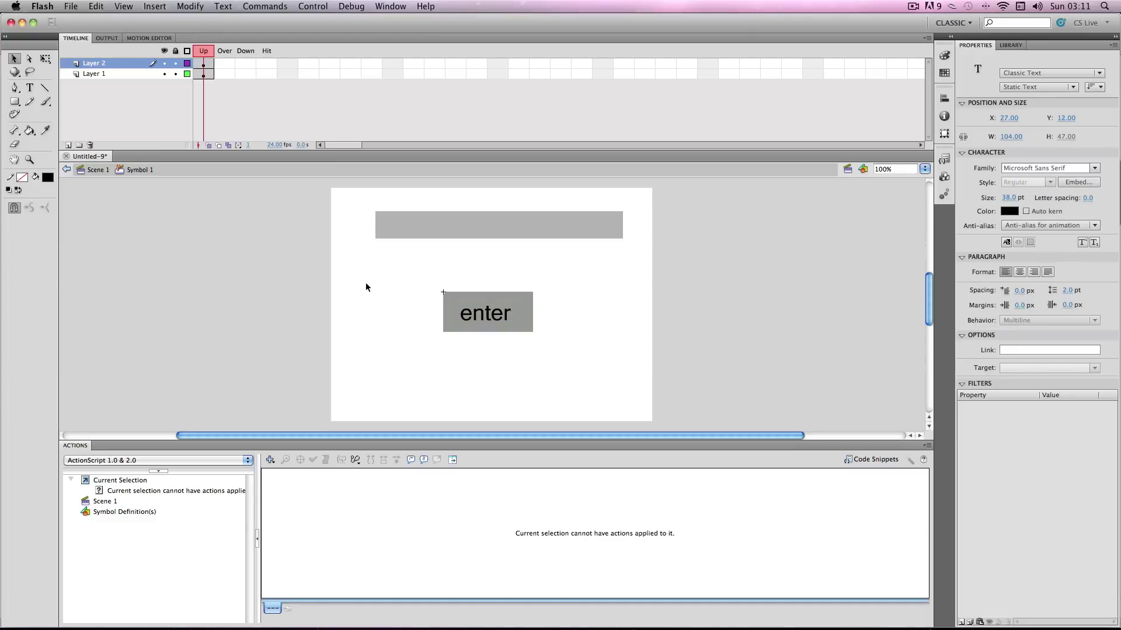
click(105, 170)
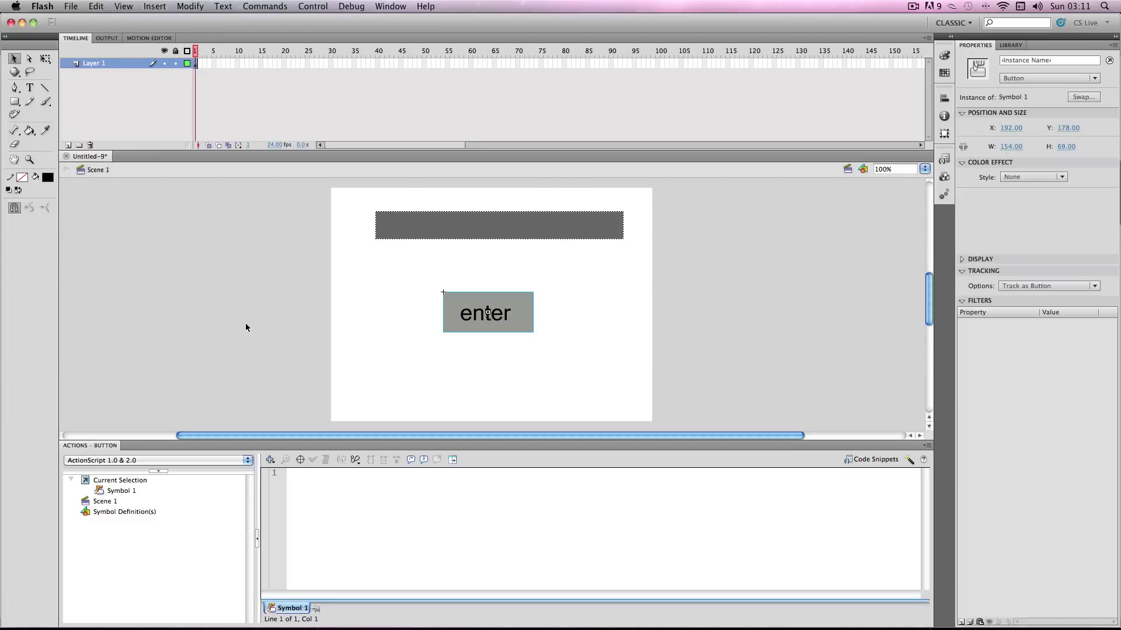
Paste the on(release) script: nextFrame() if pass eq "banana", else gotoAndStop(1).
click(465, 365)
click(468, 325)
text(on(release){ if(pass eq  "banana"){     nextFrame(); }else{ gotoAndStop(1); } })
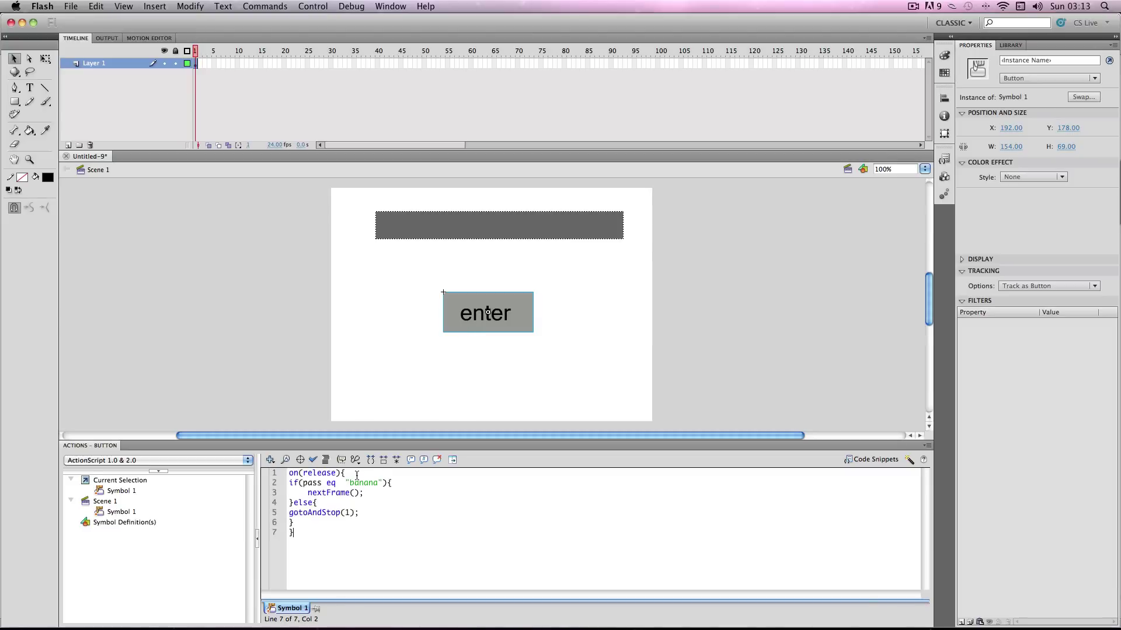
drag(357, 474, 270, 476)
drag(310, 513, 354, 513)
click(357, 325)
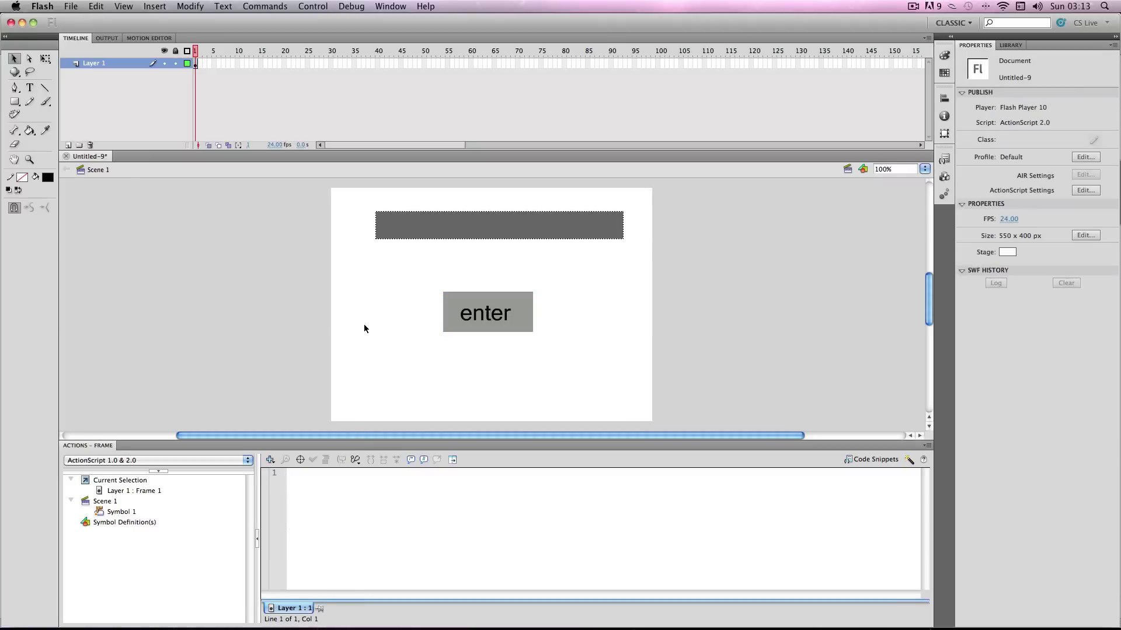
Insert a blank keyframe at frame 2 containing the text 'frame 2'.
click(197, 65)
click(202, 68)
key(F7)
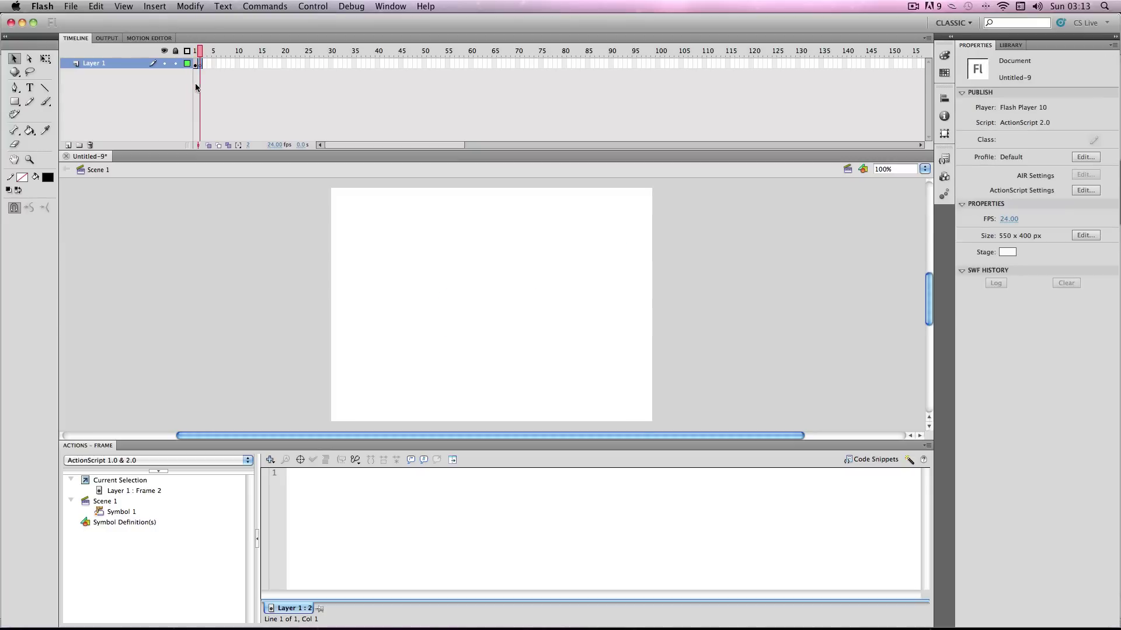
click(30, 87)
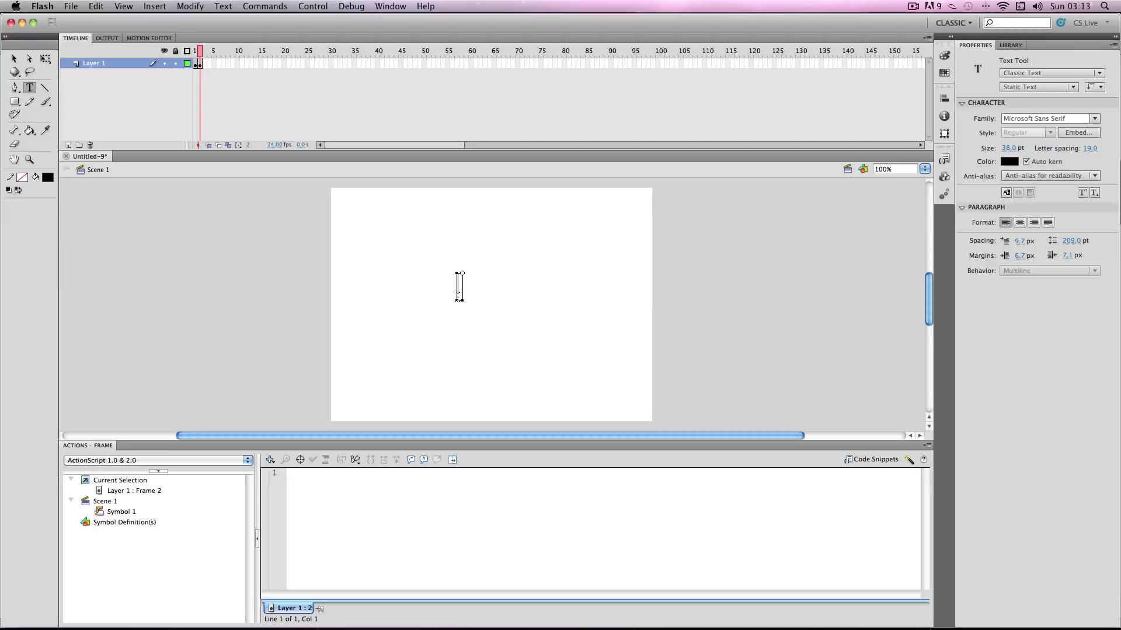
click(459, 286)
text(fra)
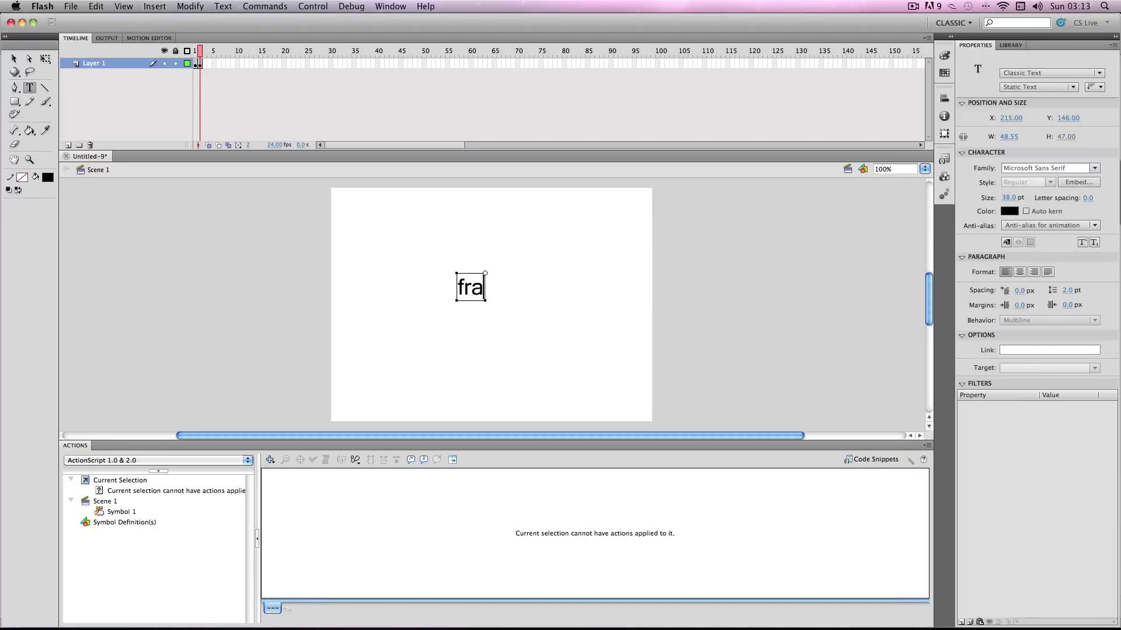
text(me 2)
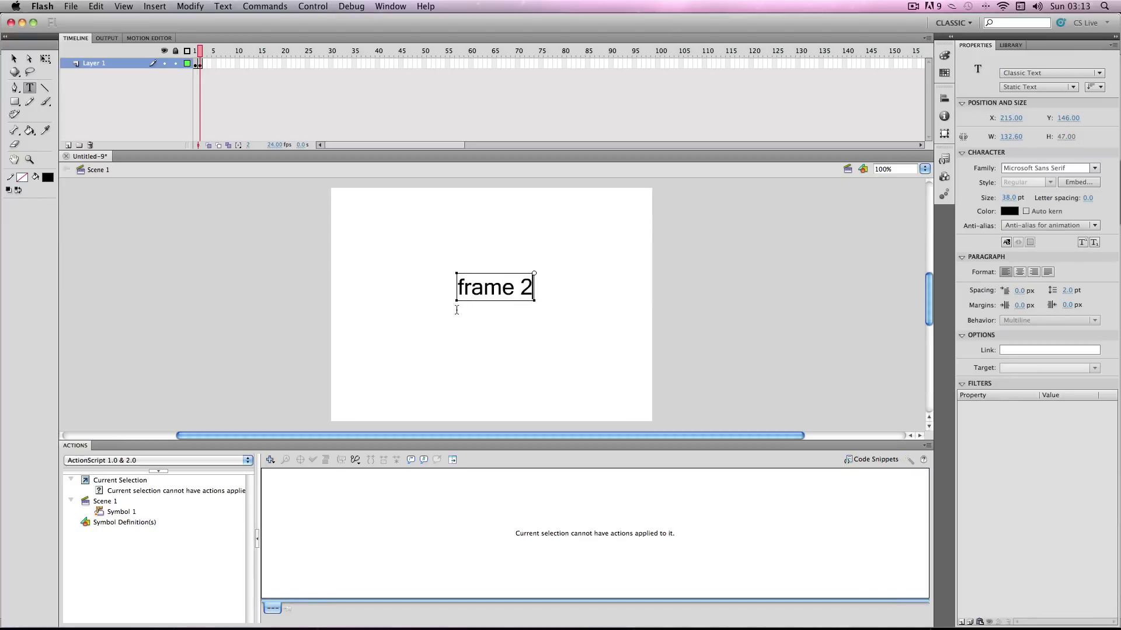
click(14, 58)
click(417, 355)
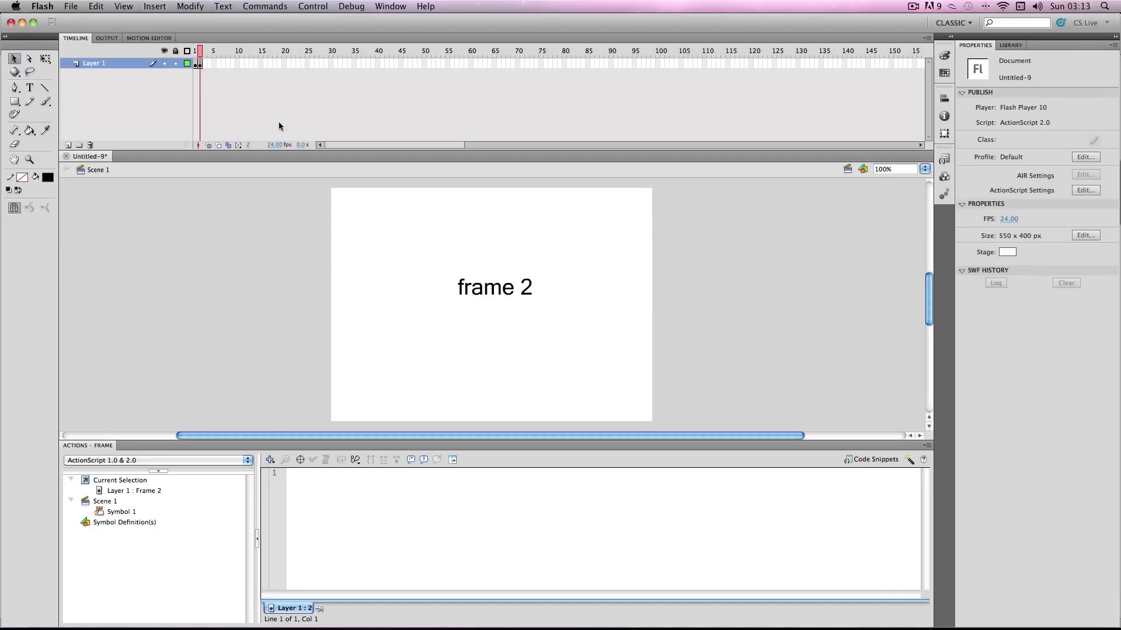
Add a stop(); action to frame 2 and frame 1.
click(200, 63)
click(395, 537)
text(stop() ;)
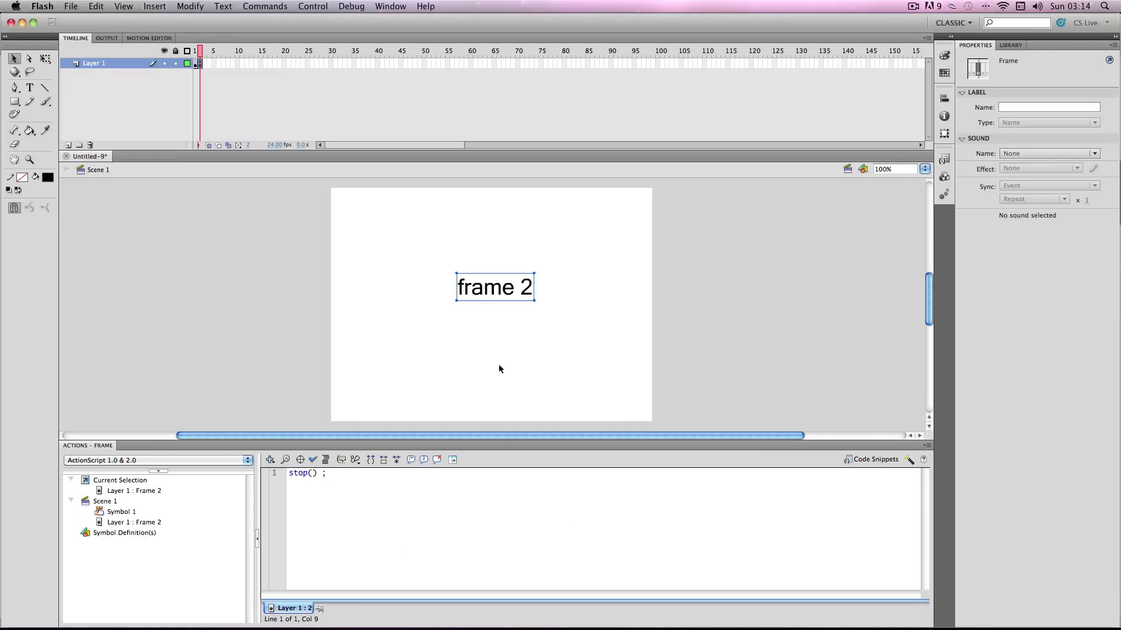
click(499, 364)
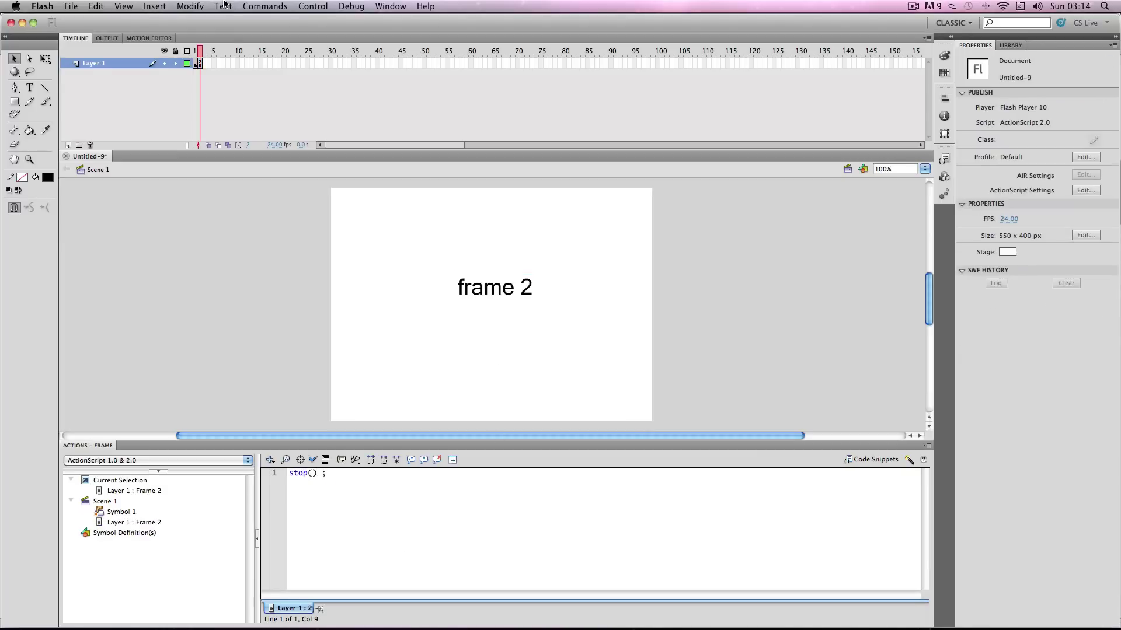
click(197, 63)
click(447, 547)
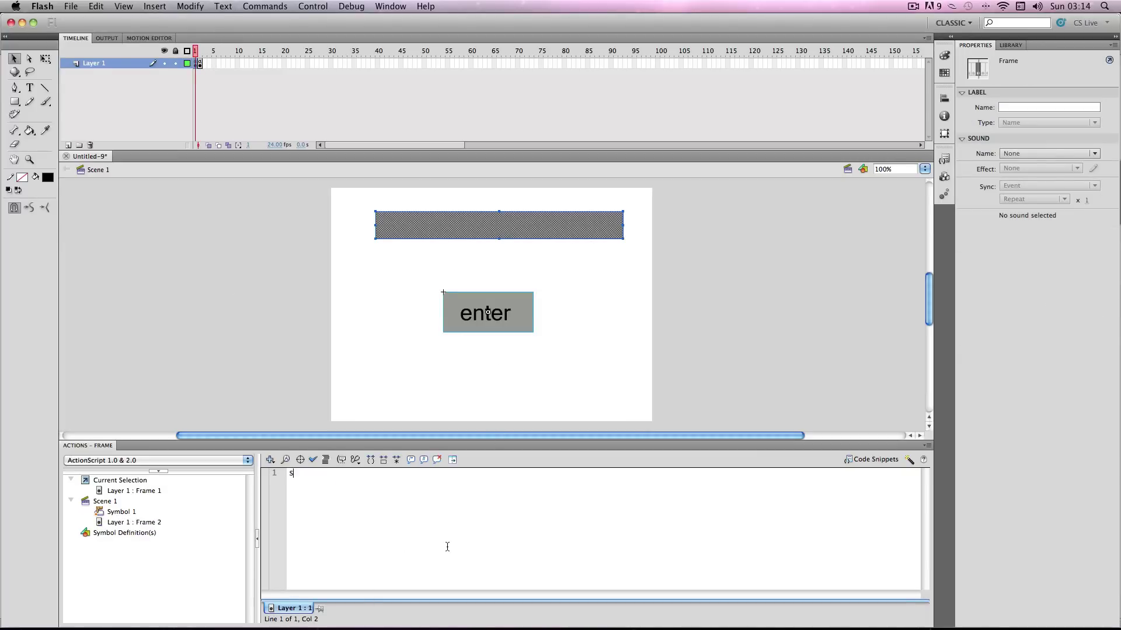
text(stop() ;)
click(356, 288)
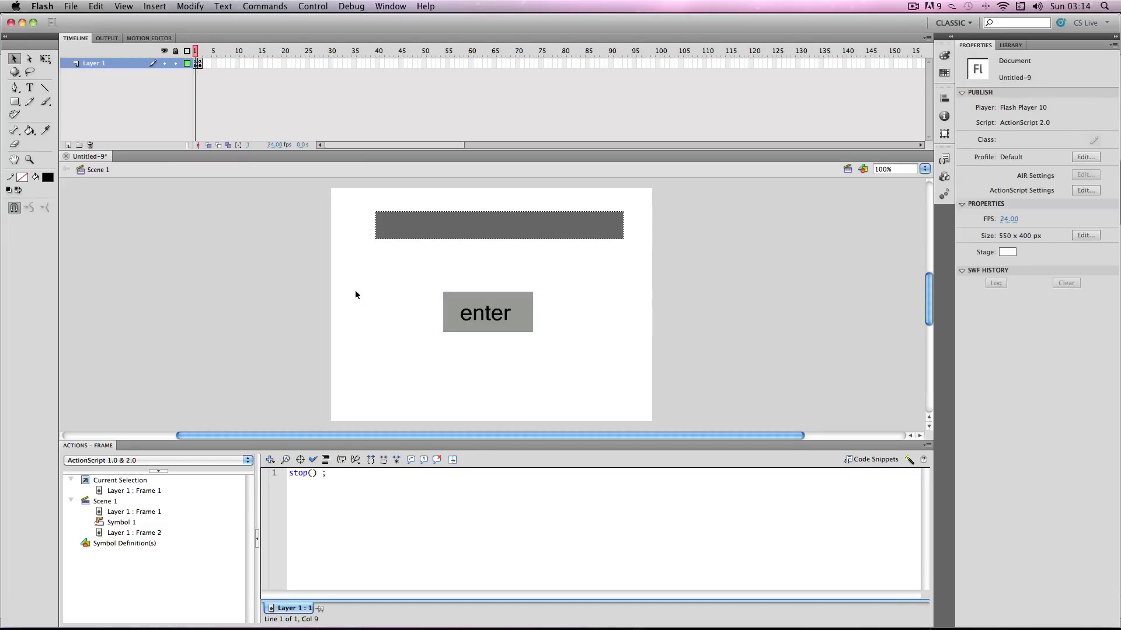
key(super+Return)
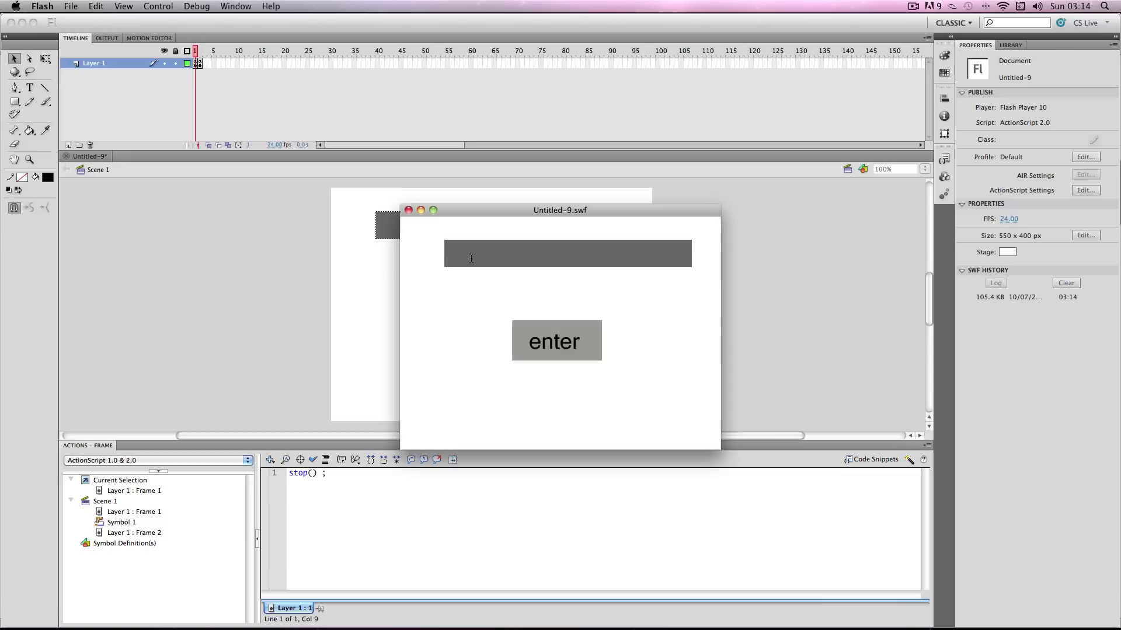
text(*****)
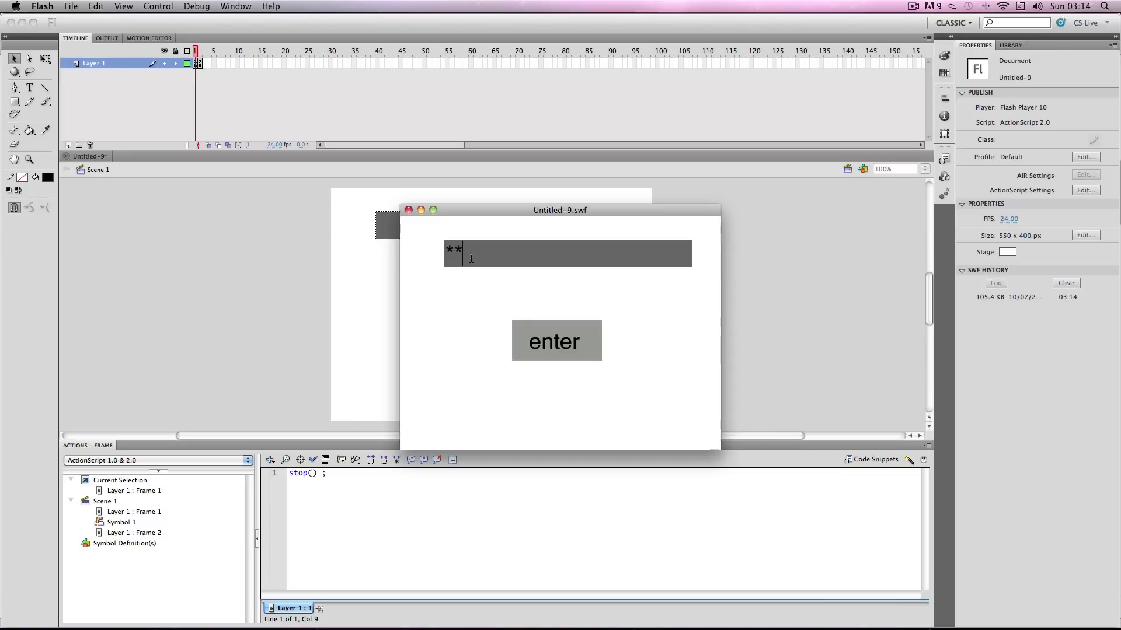
text(*)
click(587, 350)
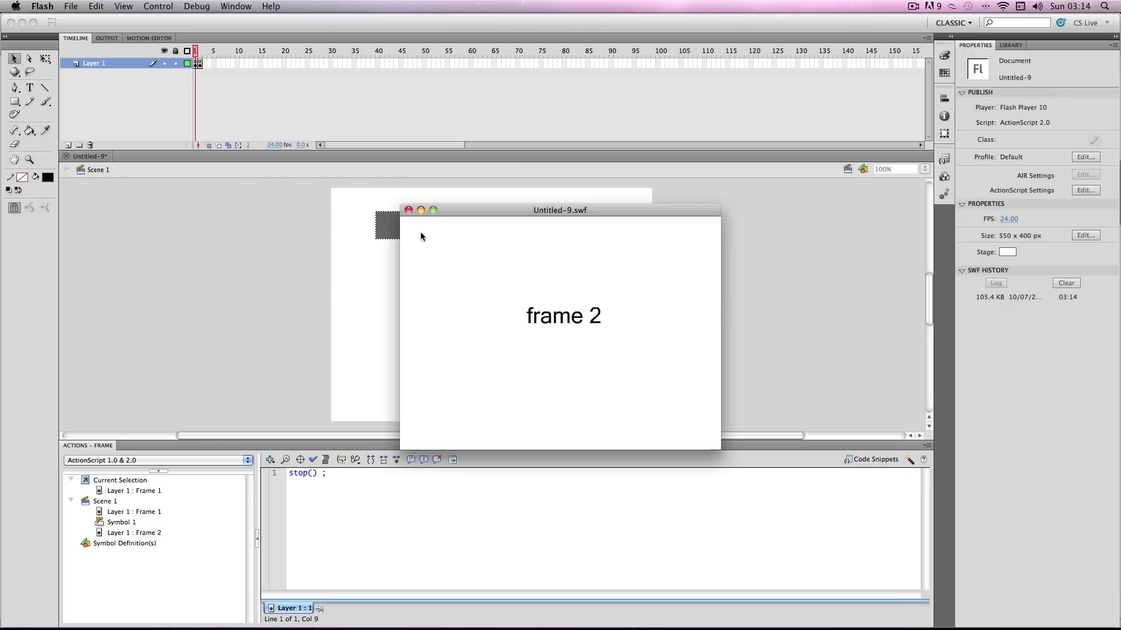
click(408, 210)
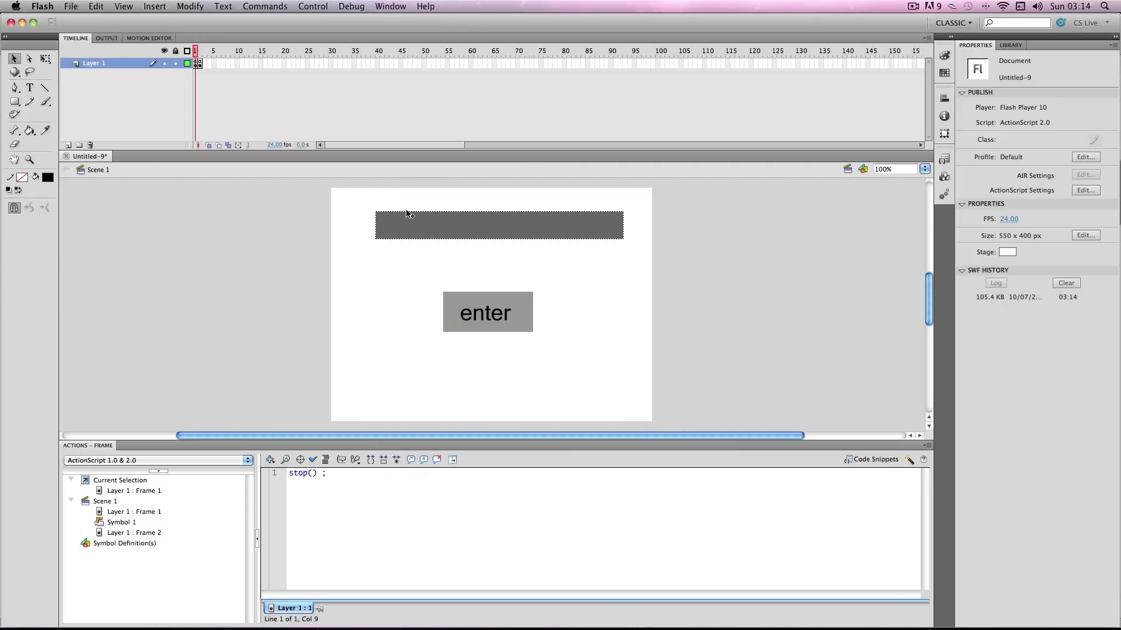